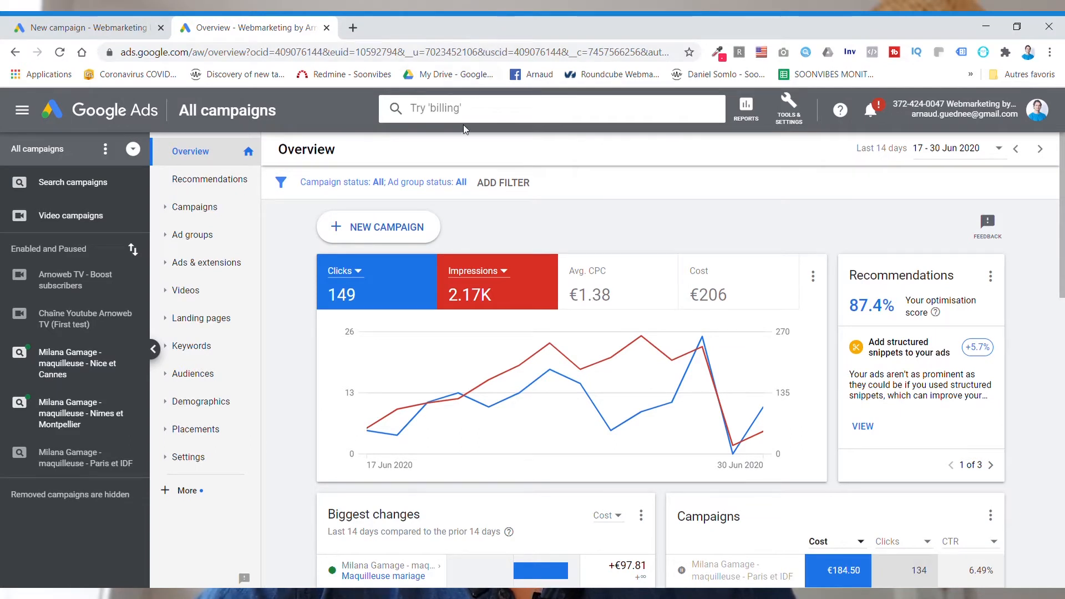
Step: Start a new campaign, compare the available campaign goals, and choose Leads as the goal
{"action": "left_click", "coordinate": [418, 228]}
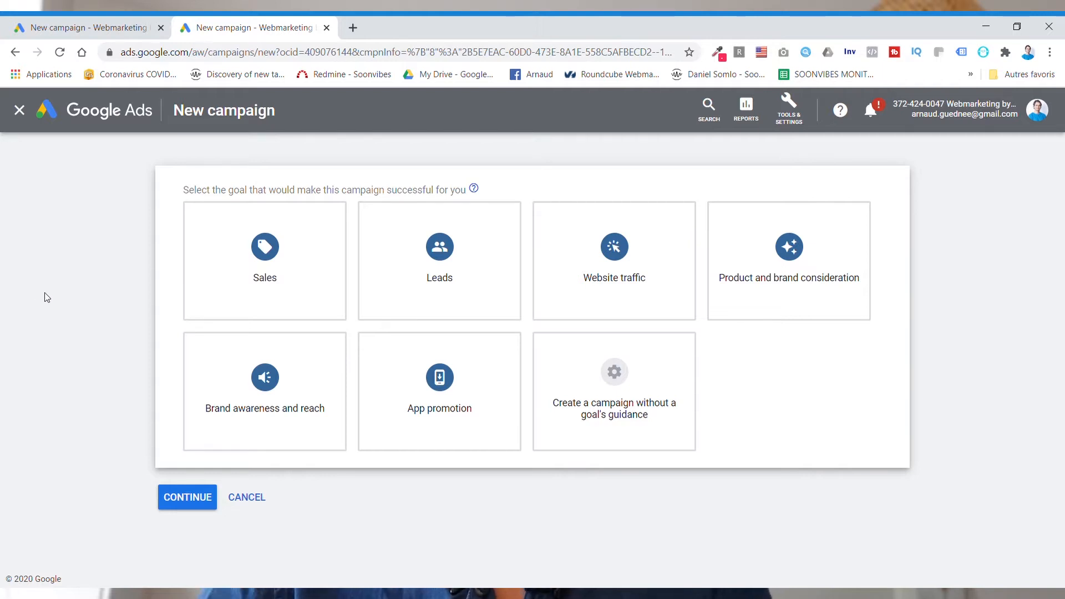
{"action": "left_click", "coordinate": [202, 309]}
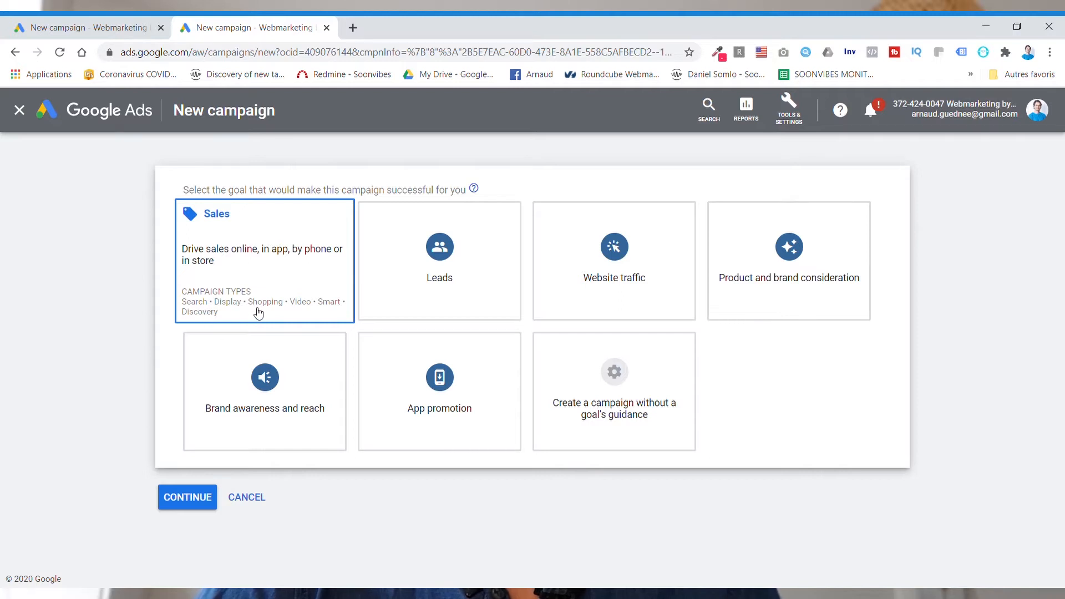
{"action": "left_click", "coordinate": [395, 305]}
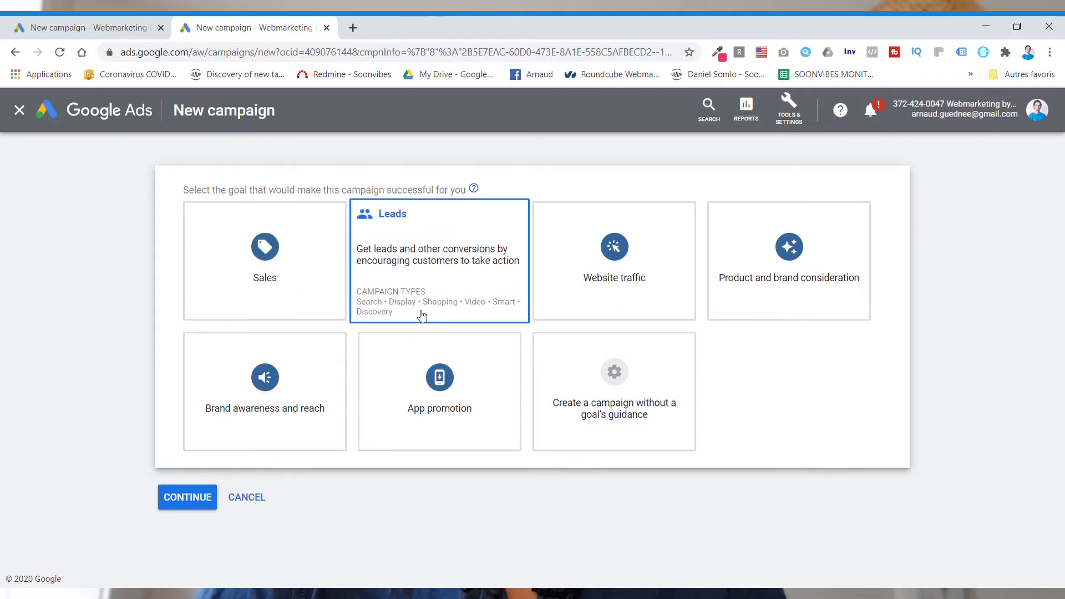
{"action": "left_click", "coordinate": [543, 318]}
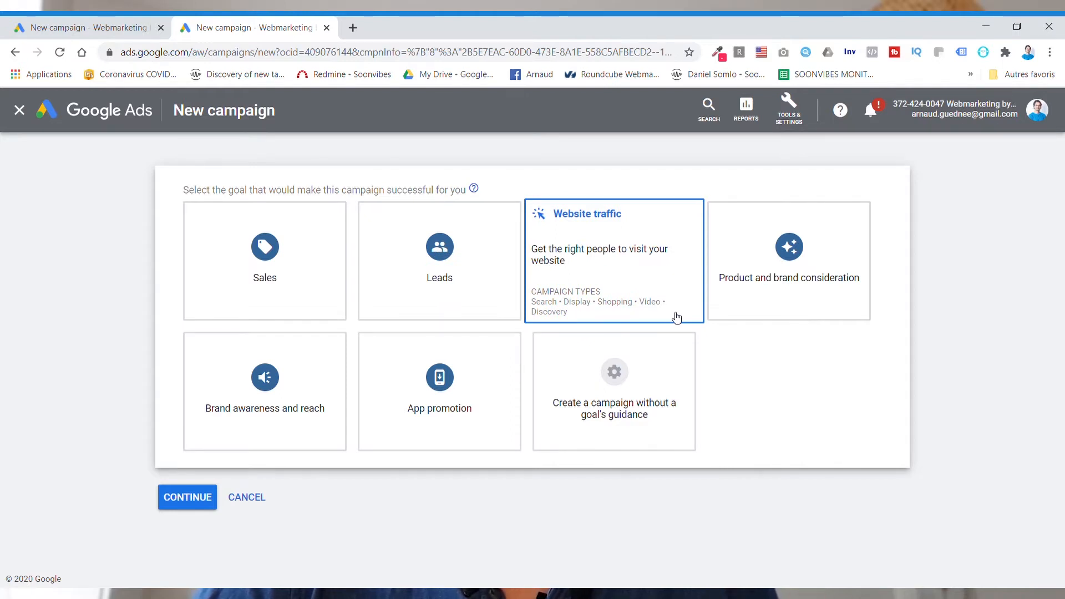
{"action": "left_click", "coordinate": [716, 316]}
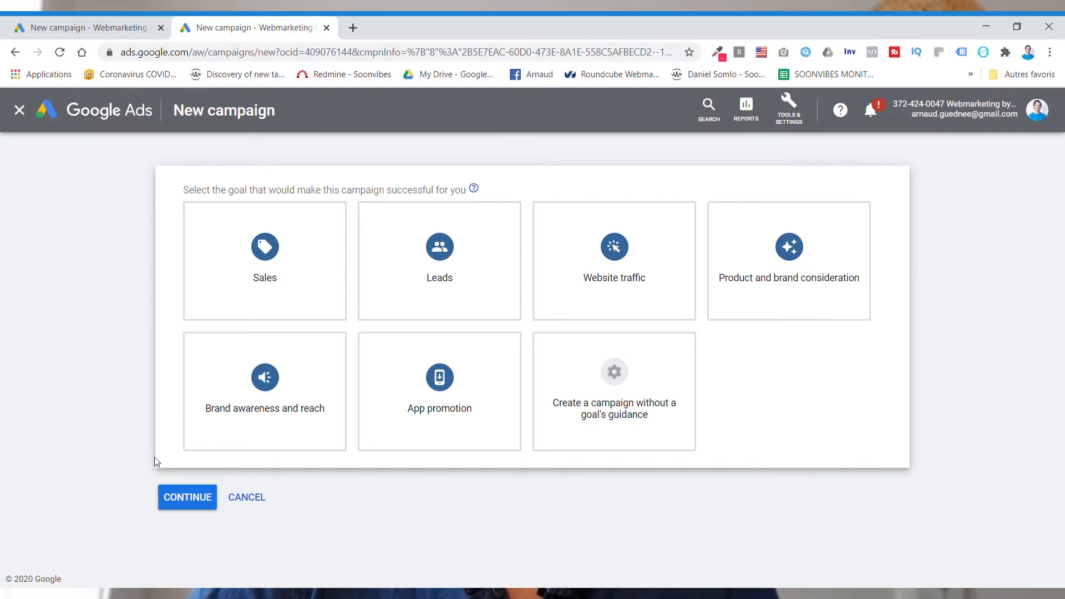
{"action": "mouse_move", "coordinate": [213, 441]}
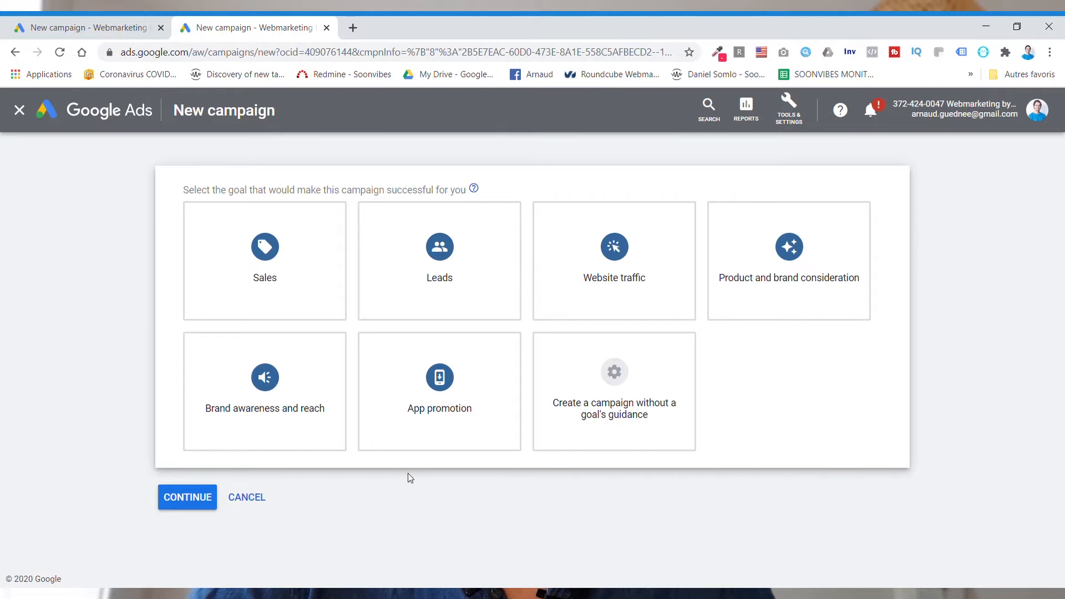
{"action": "mouse_move", "coordinate": [441, 448]}
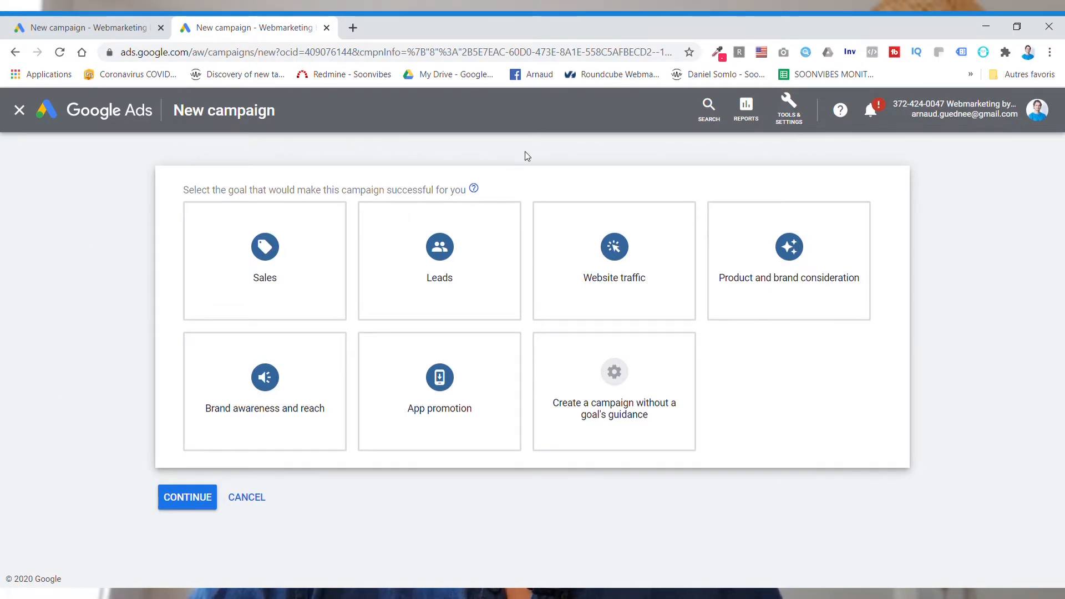
{"action": "mouse_move", "coordinate": [480, 275]}
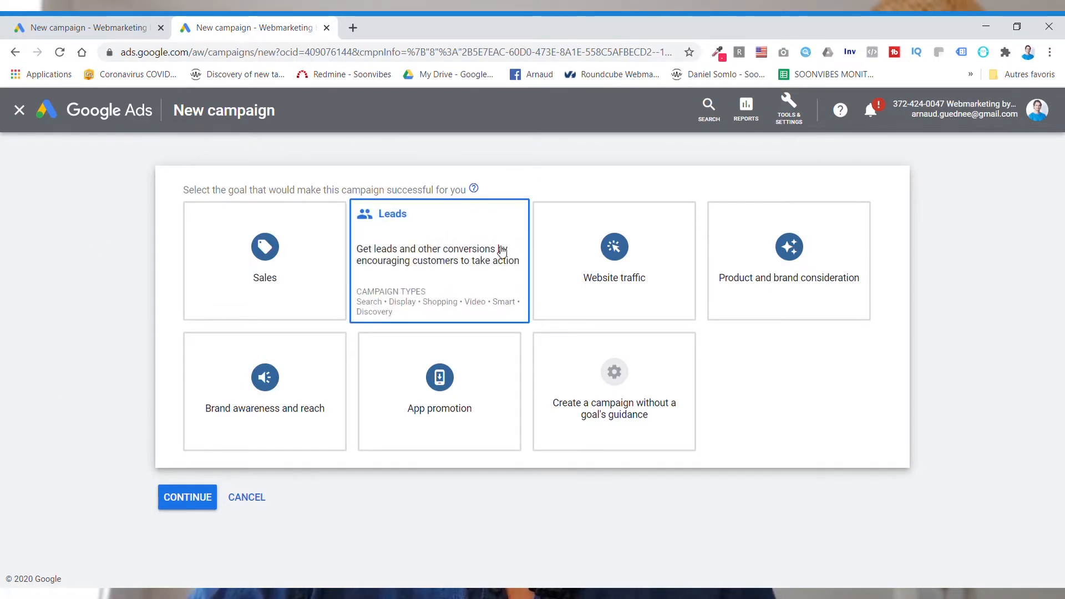
{"action": "left_click", "coordinate": [468, 281]}
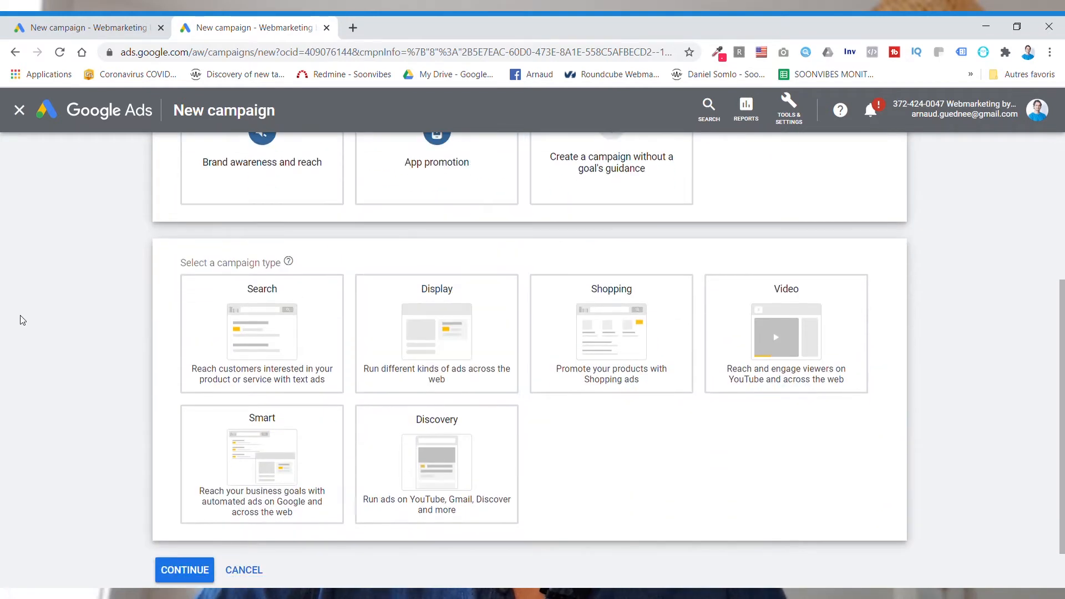
Step: Choose the Search campaign type with lead form submissions as the way to reach the goal, and continue to the campaign settings
{"action": "left_click_drag", "start_coordinate": [1062, 408], "coordinate": [1062, 435]}
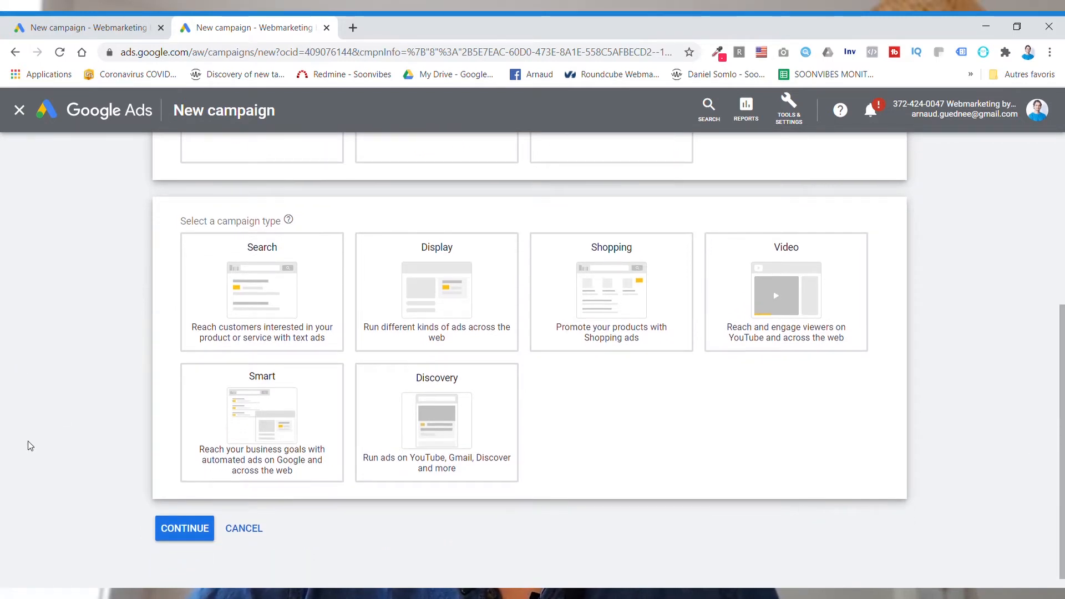
{"action": "left_click", "coordinate": [218, 286]}
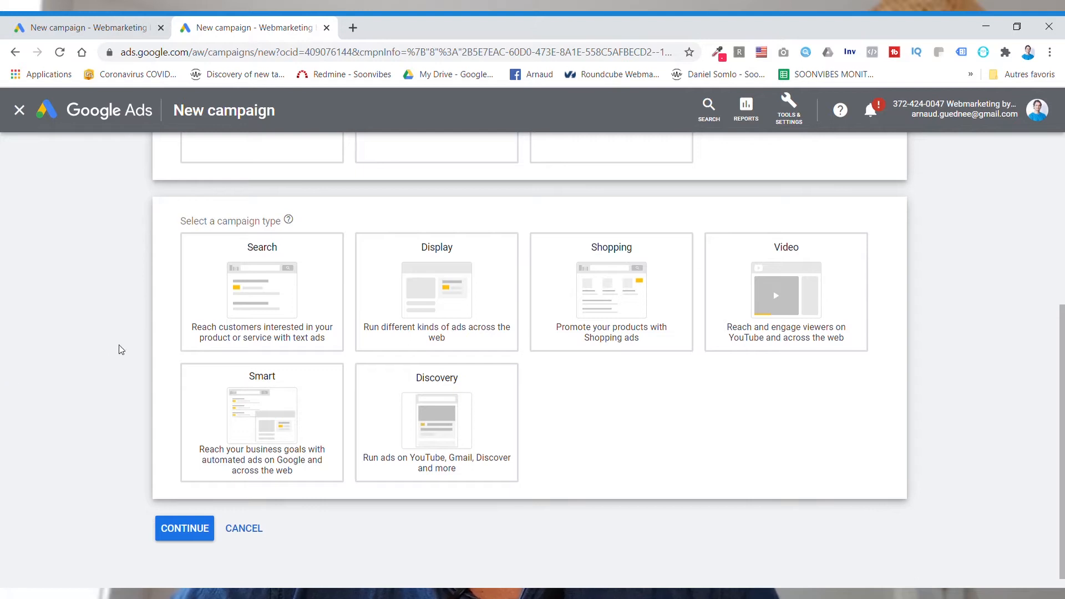
{"action": "left_click", "coordinate": [232, 324]}
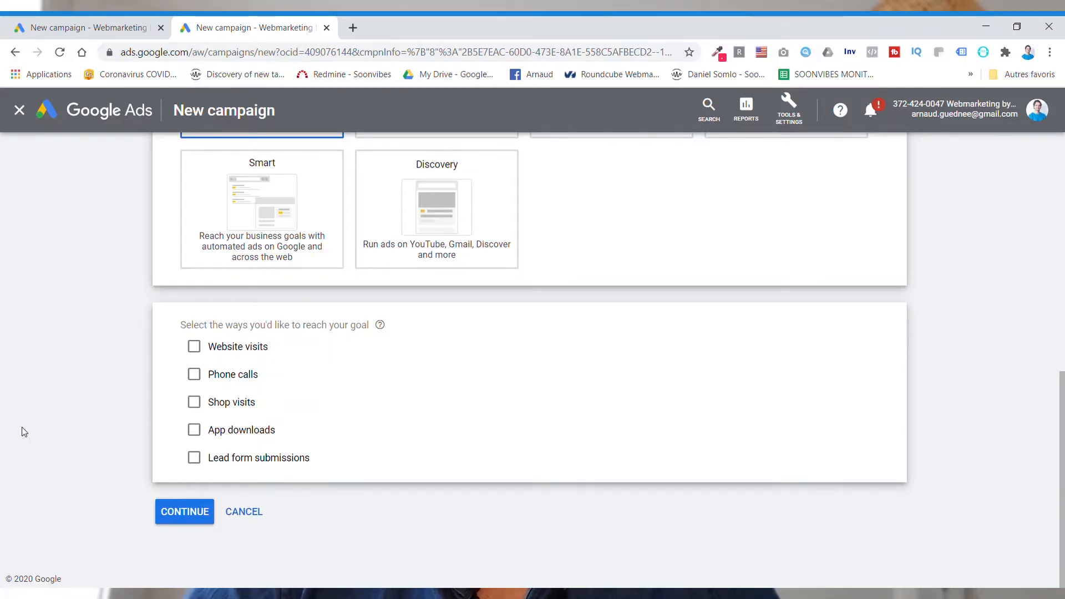
{"action": "left_click", "coordinate": [194, 459]}
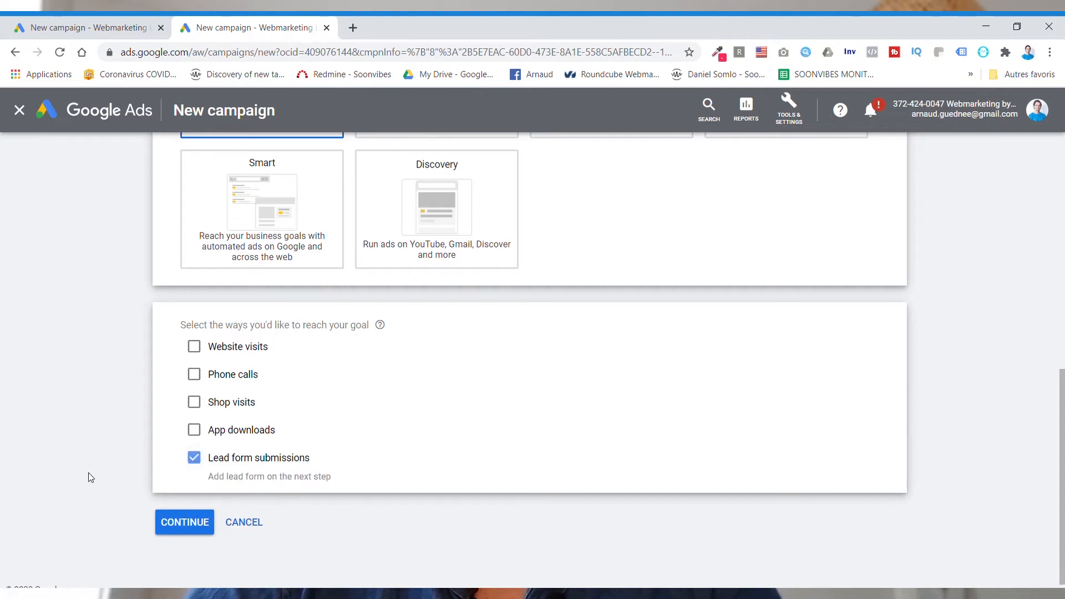
{"action": "scroll", "coordinate": [91, 478], "scroll_direction": "down", "scroll_amount": 1}
{"action": "left_click", "coordinate": [166, 511]}
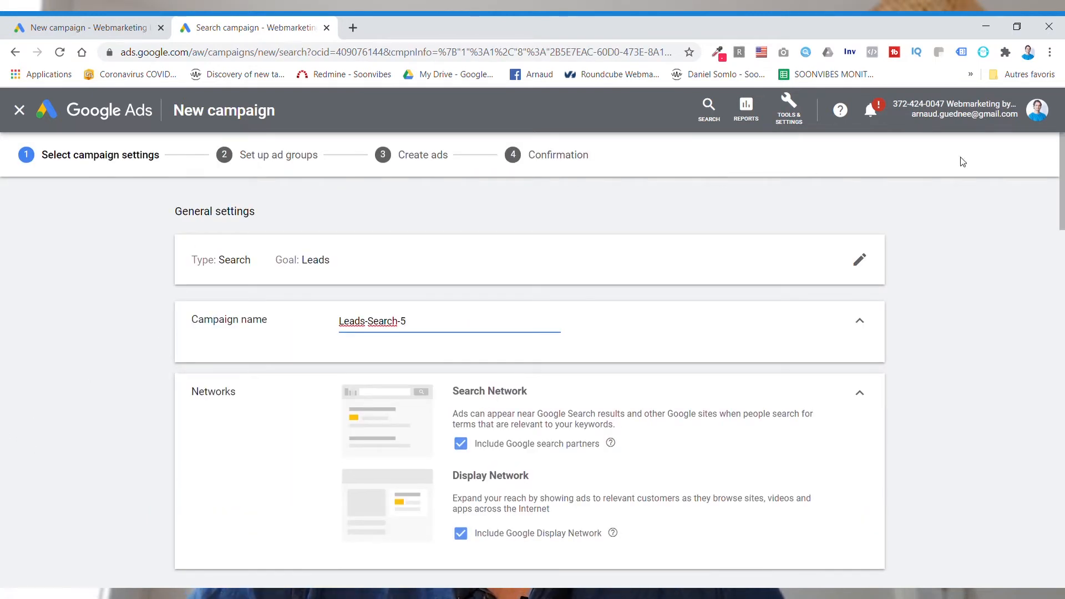
Step: Exclude the Google Display Network from the campaign's networks
{"action": "left_click_drag", "start_coordinate": [1063, 182], "coordinate": [1063, 185]}
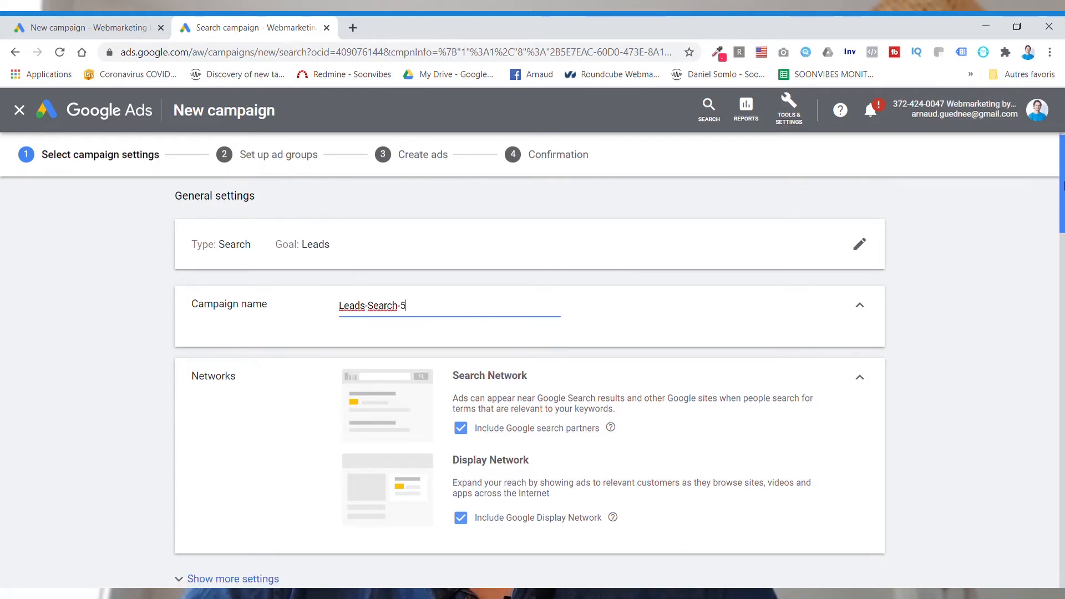
{"action": "left_click_drag", "start_coordinate": [410, 308], "coordinate": [337, 313]}
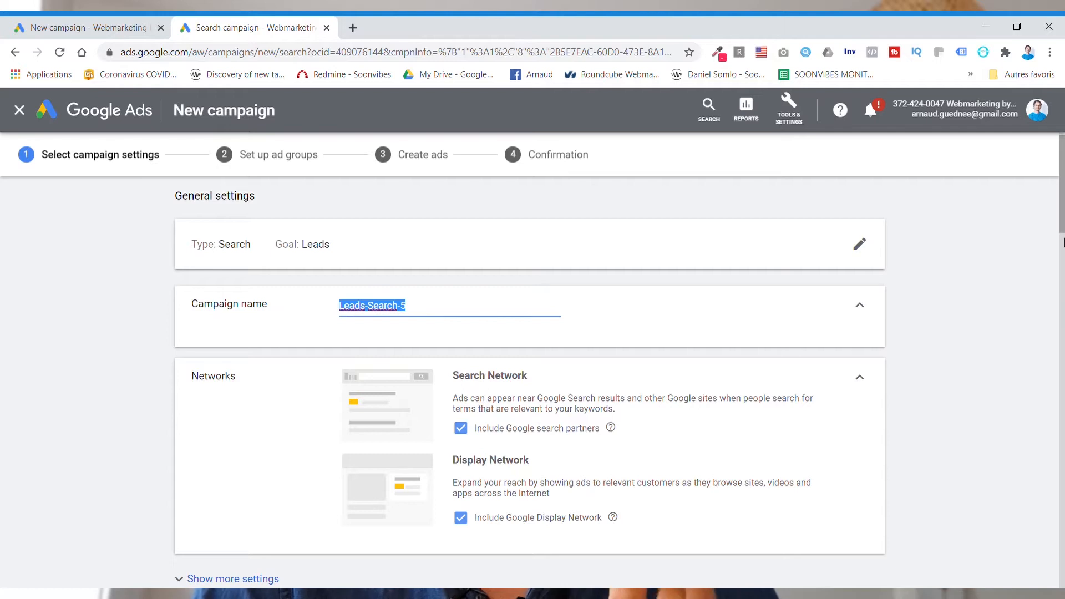
{"action": "left_click_drag", "start_coordinate": [1062, 187], "coordinate": [1063, 210]}
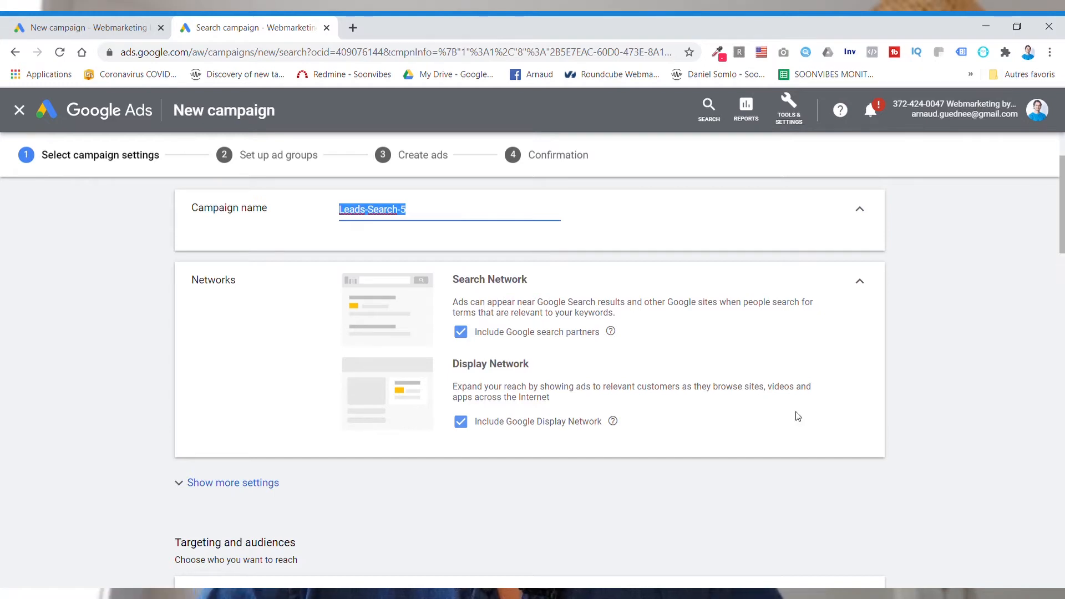
{"action": "left_click", "coordinate": [462, 425]}
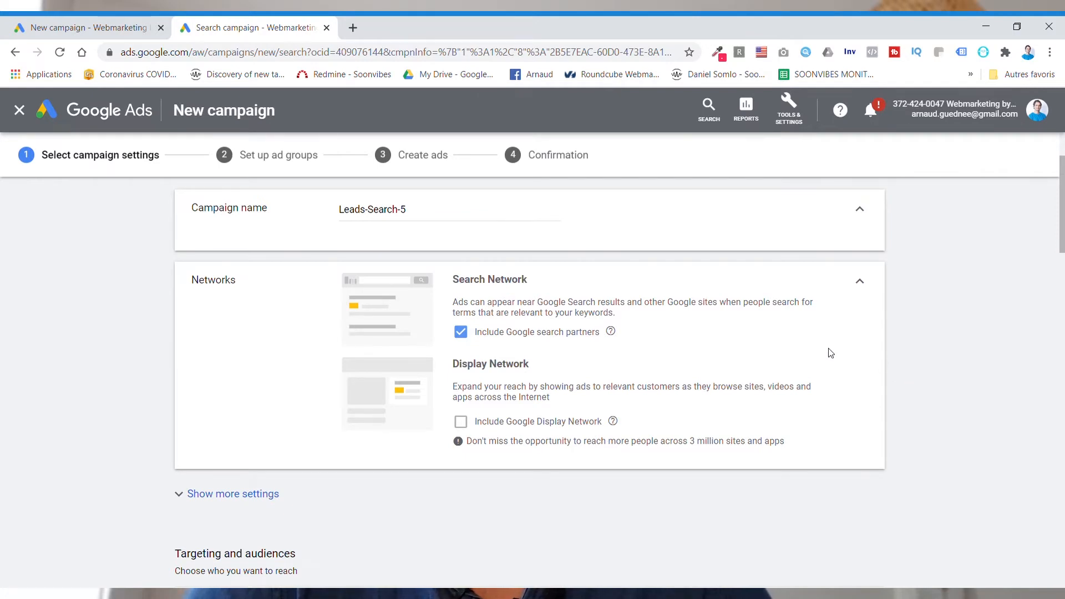
Step: Switch the location targeting to a custom location and search for Paris
{"action": "left_click_drag", "start_coordinate": [1062, 239], "coordinate": [1026, 309]}
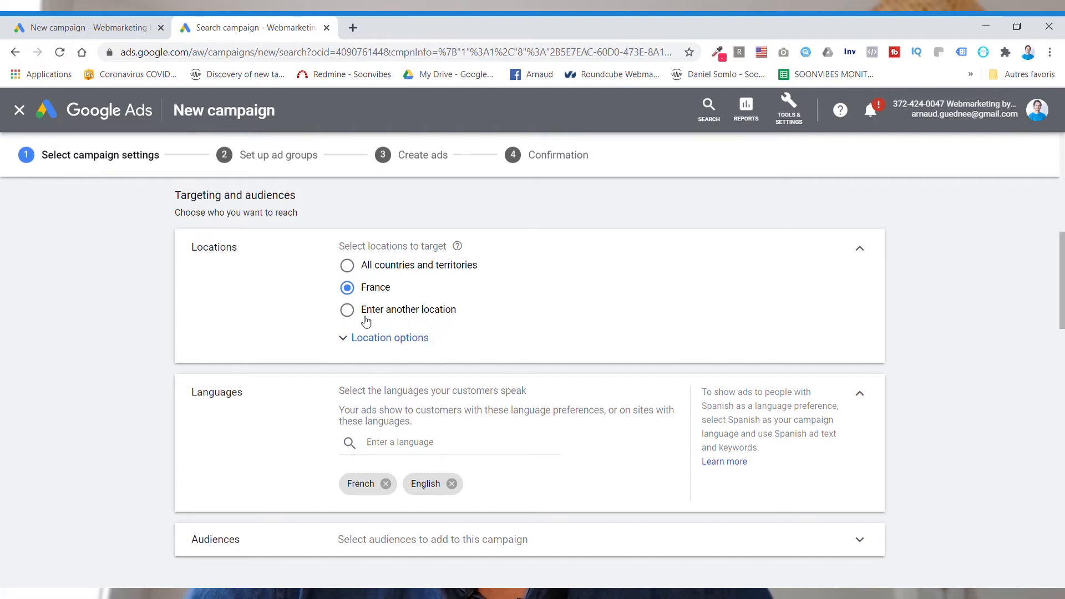
{"action": "left_click", "coordinate": [348, 312]}
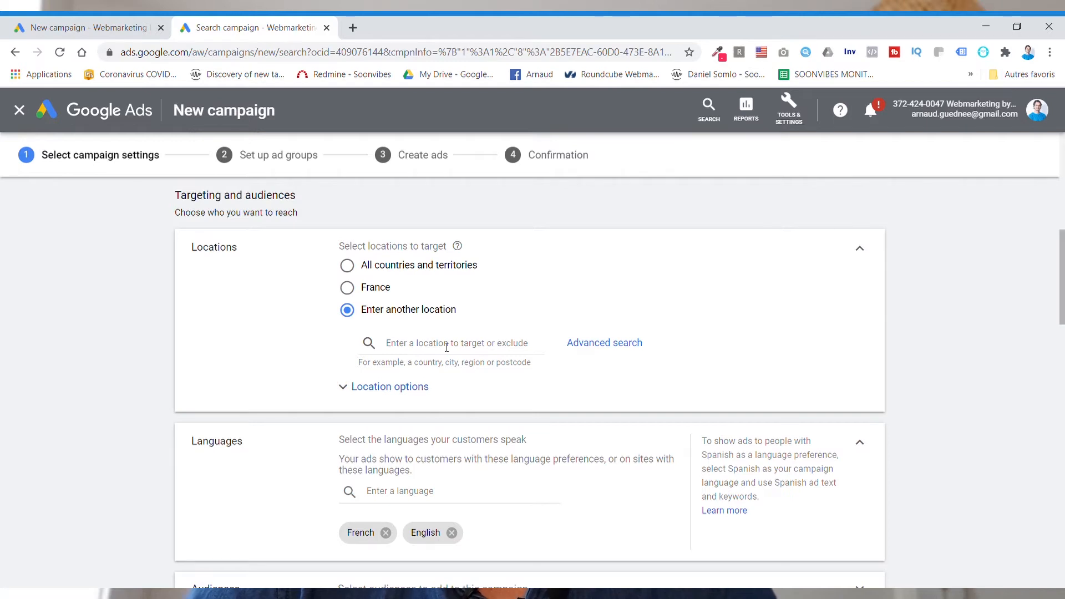
{"action": "left_click", "coordinate": [429, 351]}
{"action": "type", "text": "Paris"}
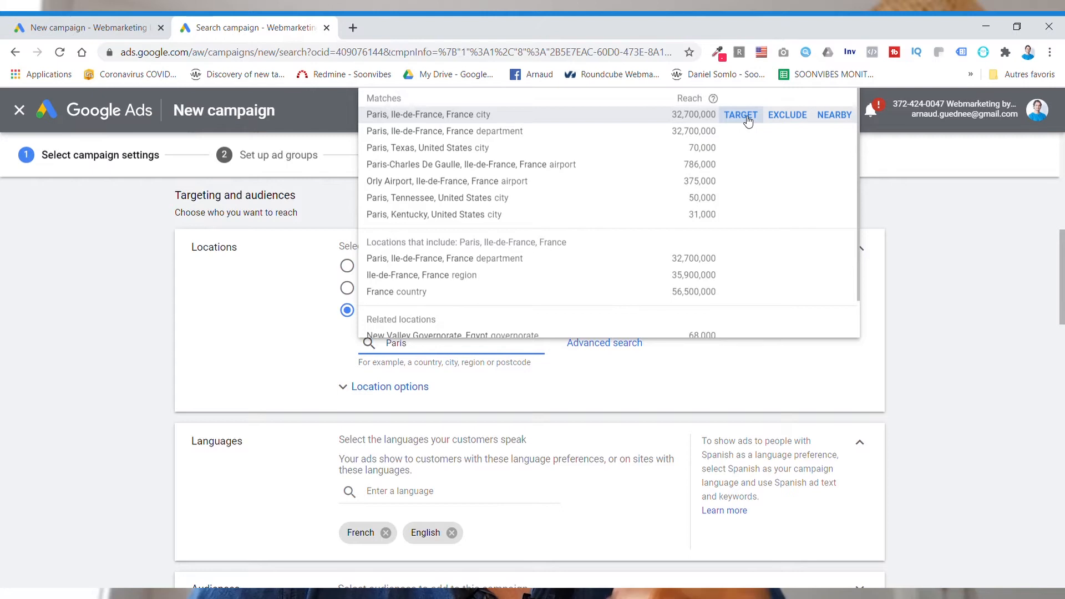
{"action": "left_click", "coordinate": [167, 336]}
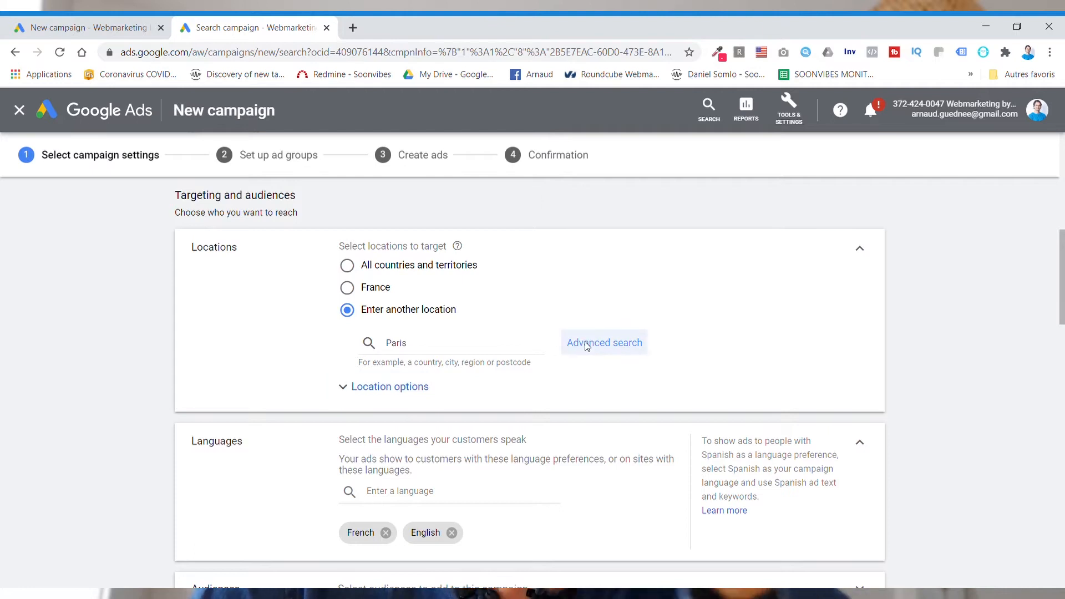
Step: Target a 20 mi radius around Paris with the advanced location search and save the location
{"action": "left_click", "coordinate": [602, 343]}
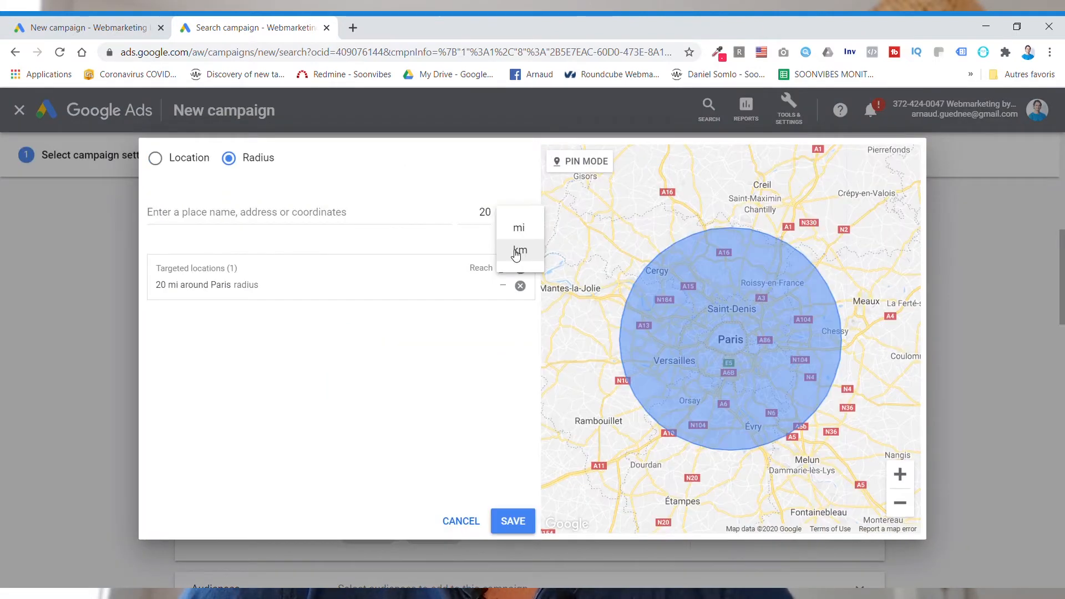
{"action": "left_click", "coordinate": [515, 252]}
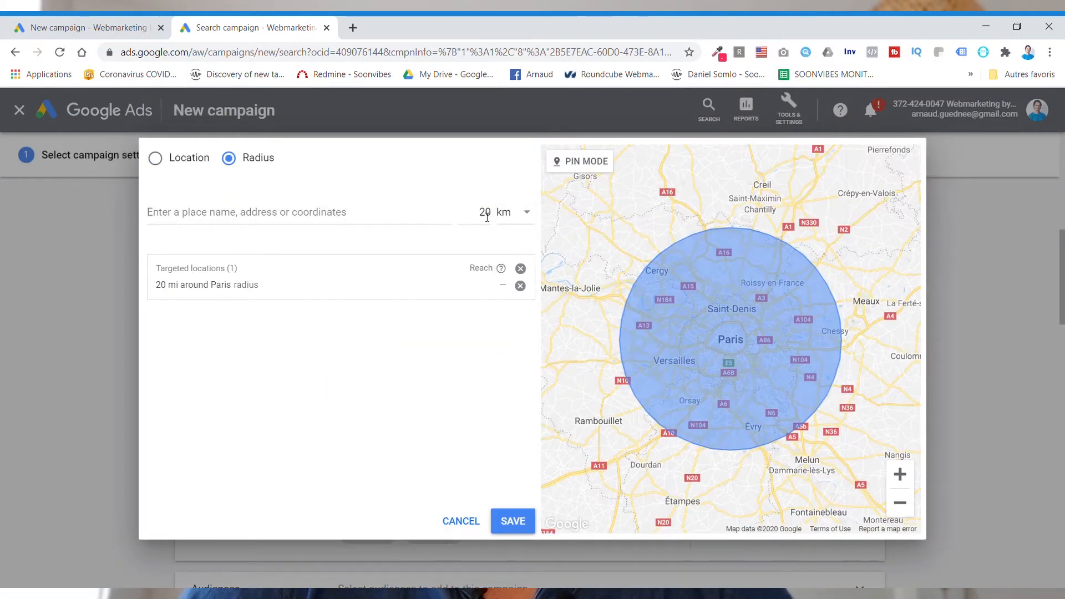
{"action": "left_click_drag", "start_coordinate": [479, 215], "coordinate": [485, 215]}
{"action": "left_click", "coordinate": [423, 212]}
{"action": "left_click", "coordinate": [303, 189]}
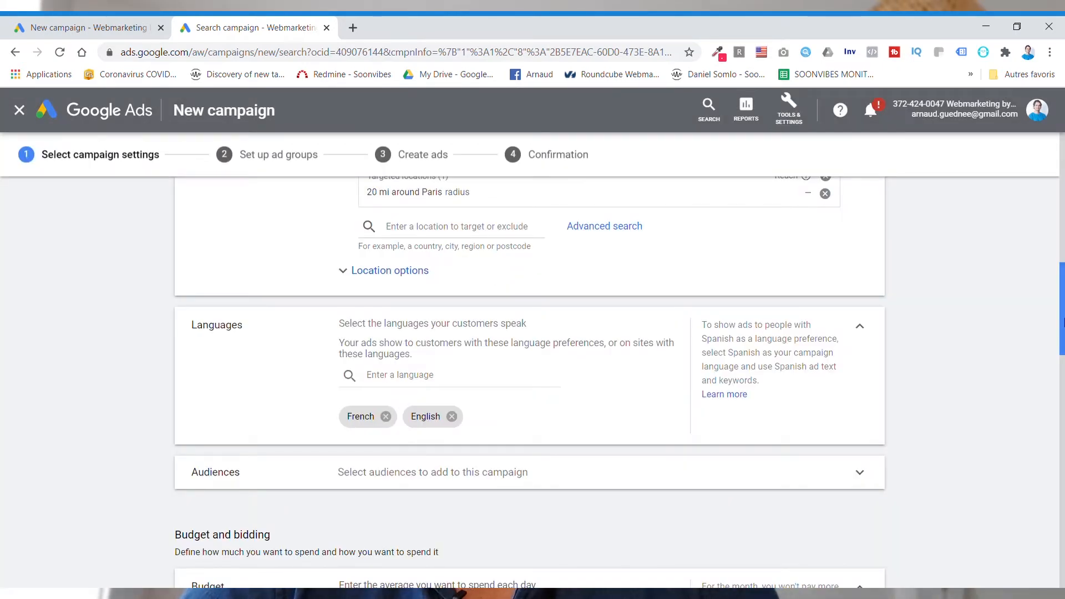
Step: Expand the campaign's audiences and review the recently selected audiences and the audience targeting options
{"action": "left_click_drag", "start_coordinate": [1062, 322], "coordinate": [1059, 364]}
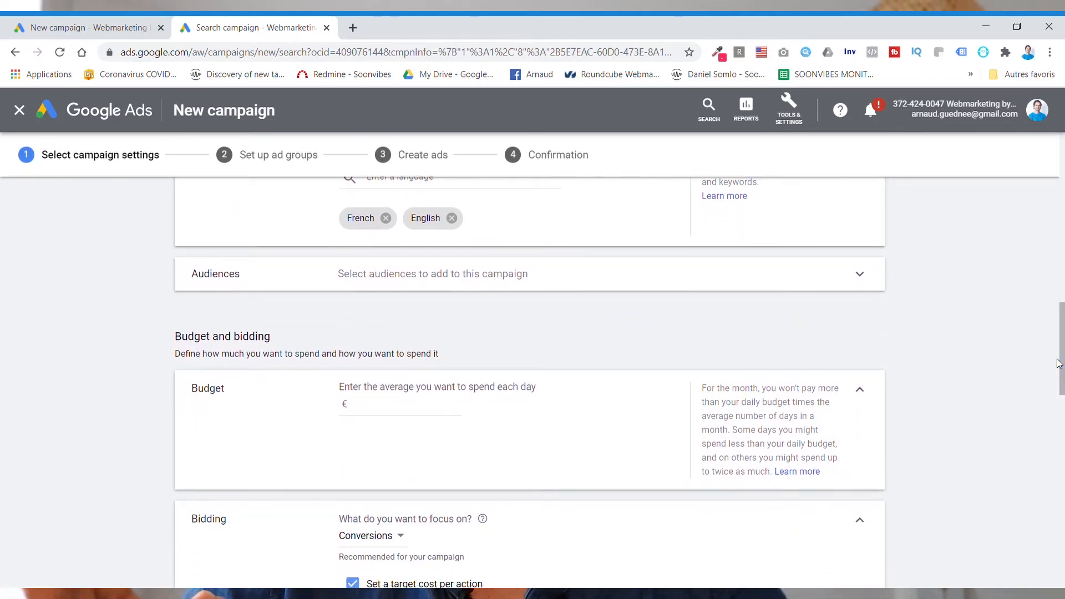
{"action": "left_click", "coordinate": [863, 280]}
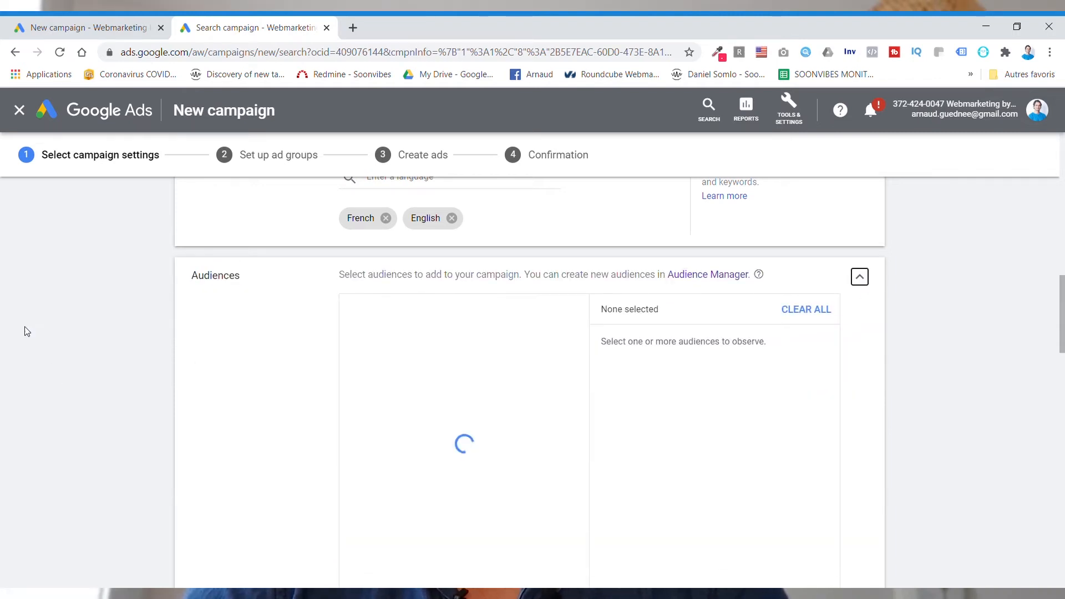
{"action": "left_click_drag", "start_coordinate": [1063, 297], "coordinate": [1062, 307]}
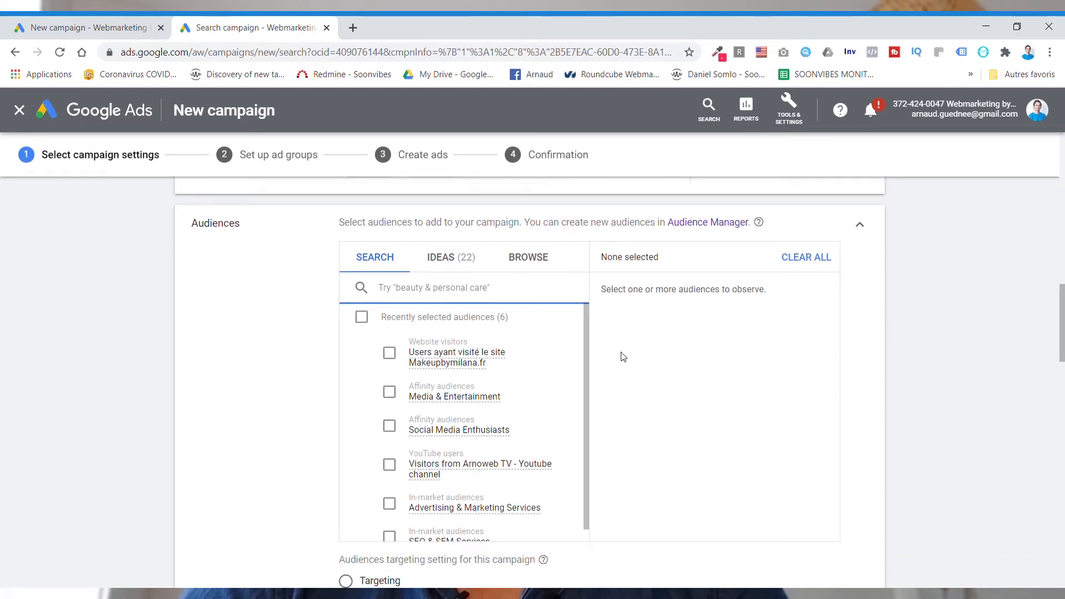
{"action": "left_click_drag", "start_coordinate": [587, 351], "coordinate": [594, 372]}
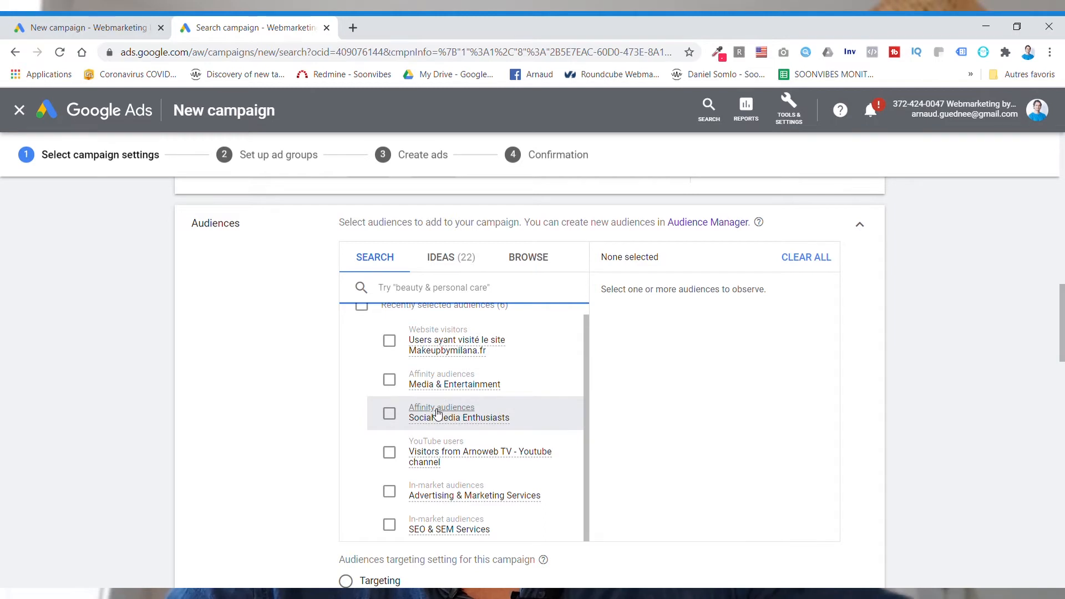
{"action": "scroll", "coordinate": [508, 444], "scroll_direction": "down", "scroll_amount": 2}
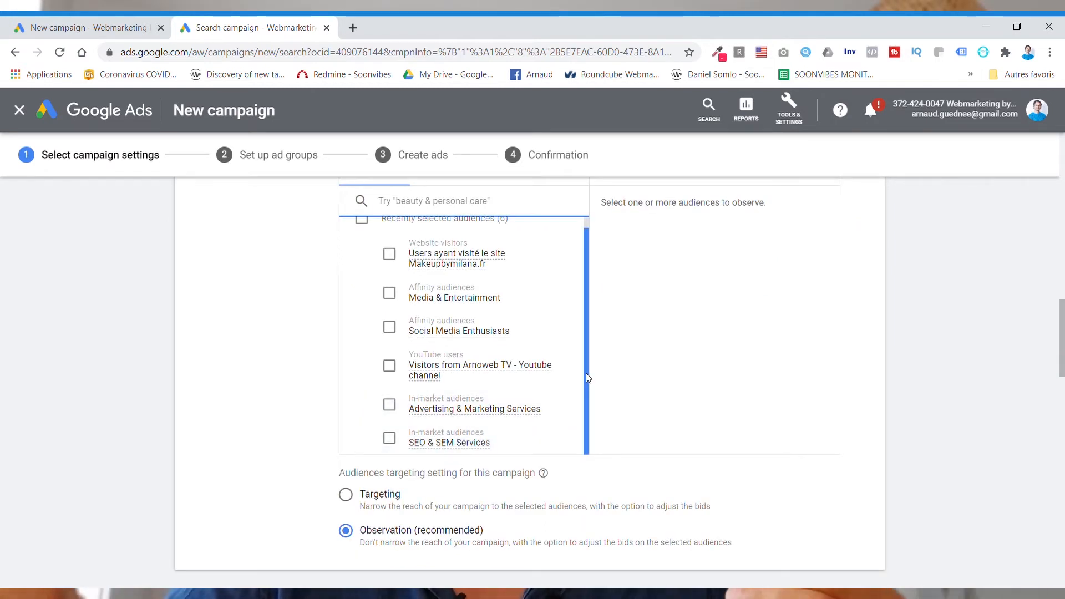
{"action": "left_click_drag", "start_coordinate": [586, 374], "coordinate": [585, 356]}
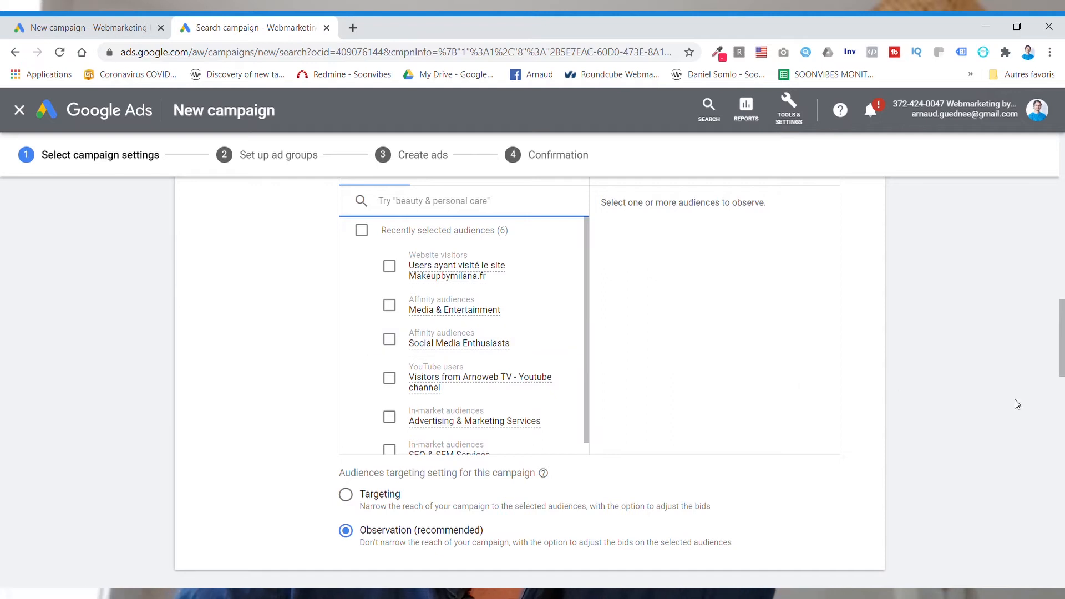
Step: Search the audiences for "sport" and browse the matching in-market and affinity audiences
{"action": "scroll", "coordinate": [748, 328], "scroll_direction": "up", "scroll_amount": 1}
{"action": "left_click", "coordinate": [405, 254]}
{"action": "type", "text": "sport"}
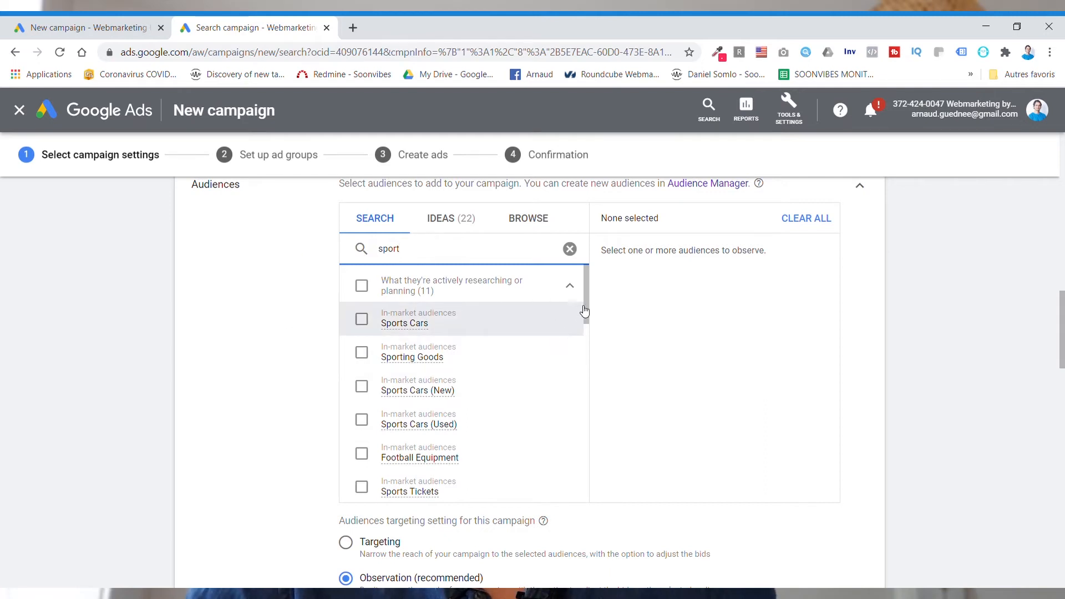
{"action": "left_click_drag", "start_coordinate": [590, 299], "coordinate": [598, 373]}
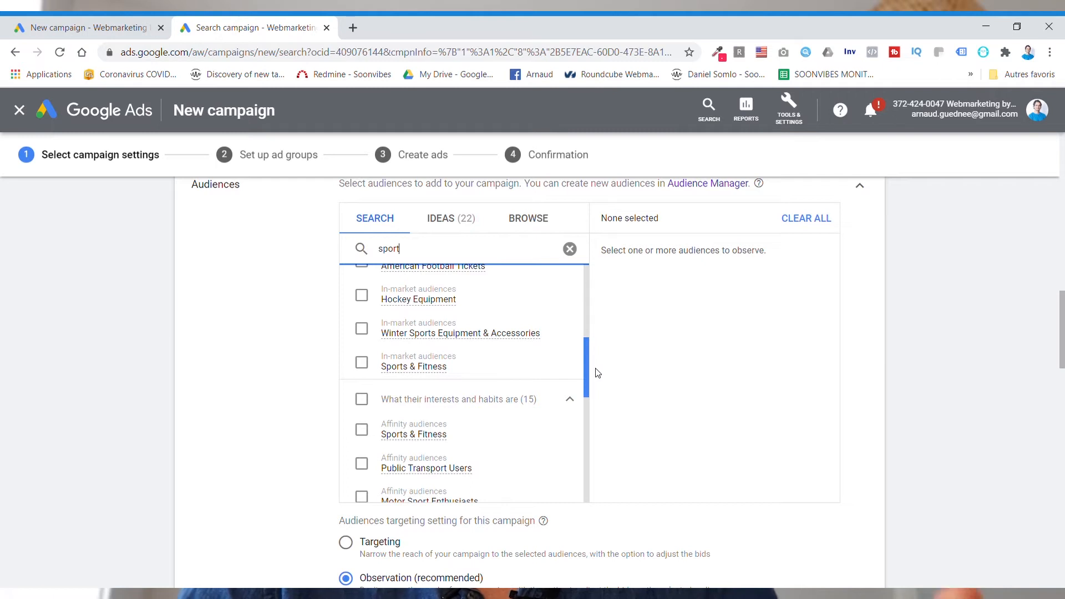
Step: Set the average daily budget to €20.00 and review the bidding settings
{"action": "scroll", "coordinate": [603, 398], "scroll_direction": "down", "scroll_amount": 2}
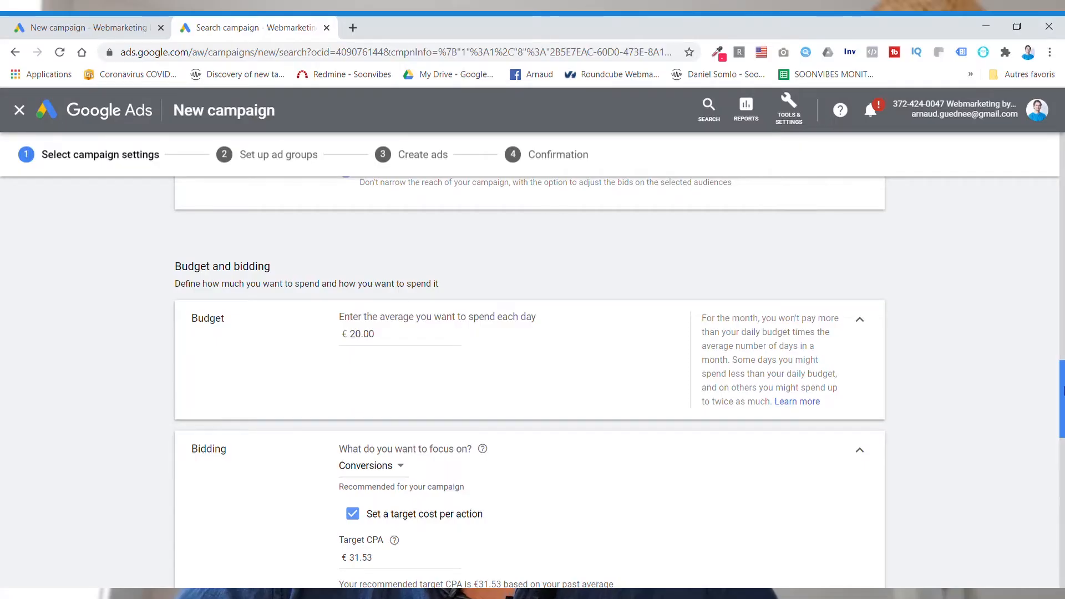
{"action": "left_click_drag", "start_coordinate": [1062, 390], "coordinate": [1062, 424]}
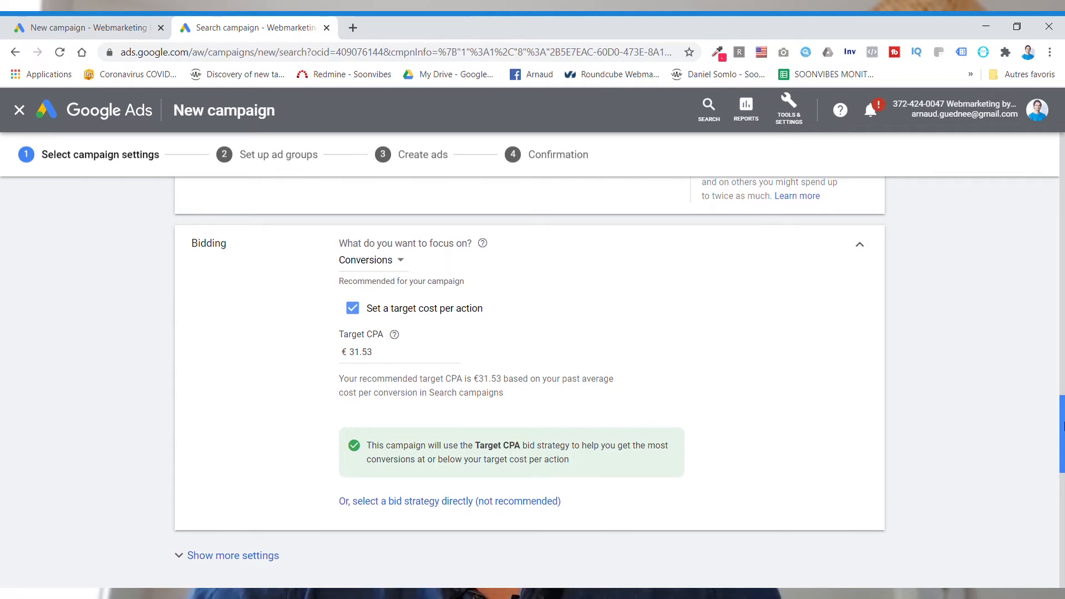
Step: Set the bidding focus to Clicks with a maximum CPC bid limit of €1.00
{"action": "left_click", "coordinate": [402, 262]}
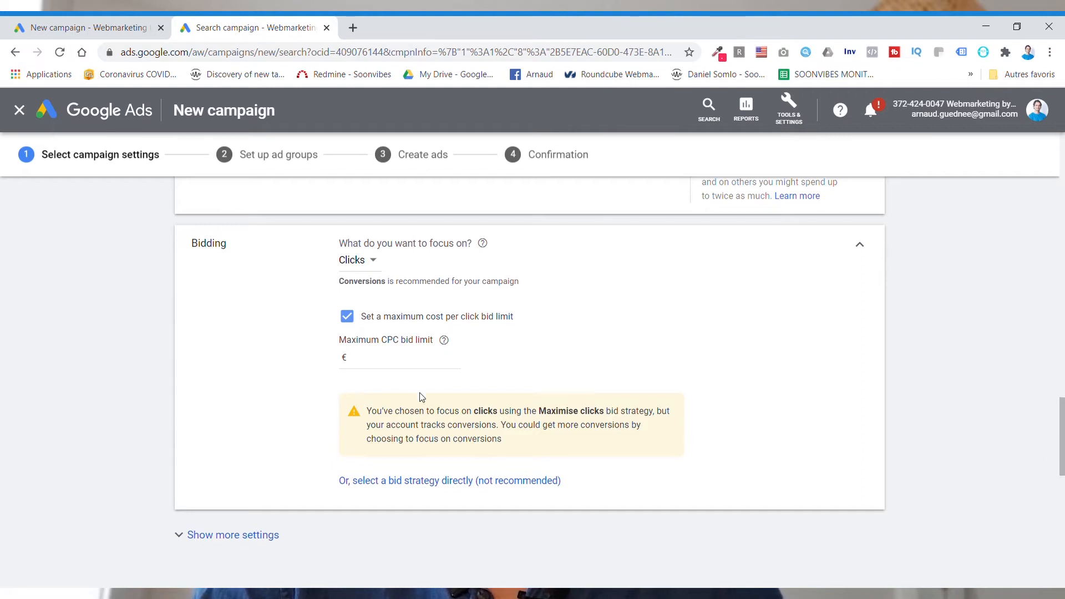
{"action": "left_click", "coordinate": [366, 361]}
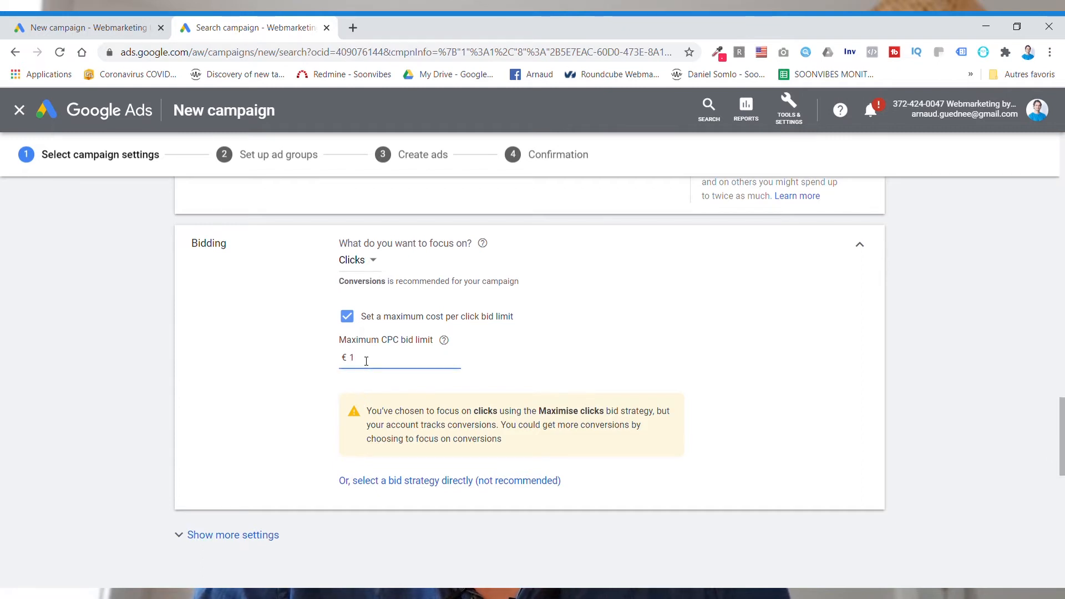
{"action": "left_click", "coordinate": [190, 385]}
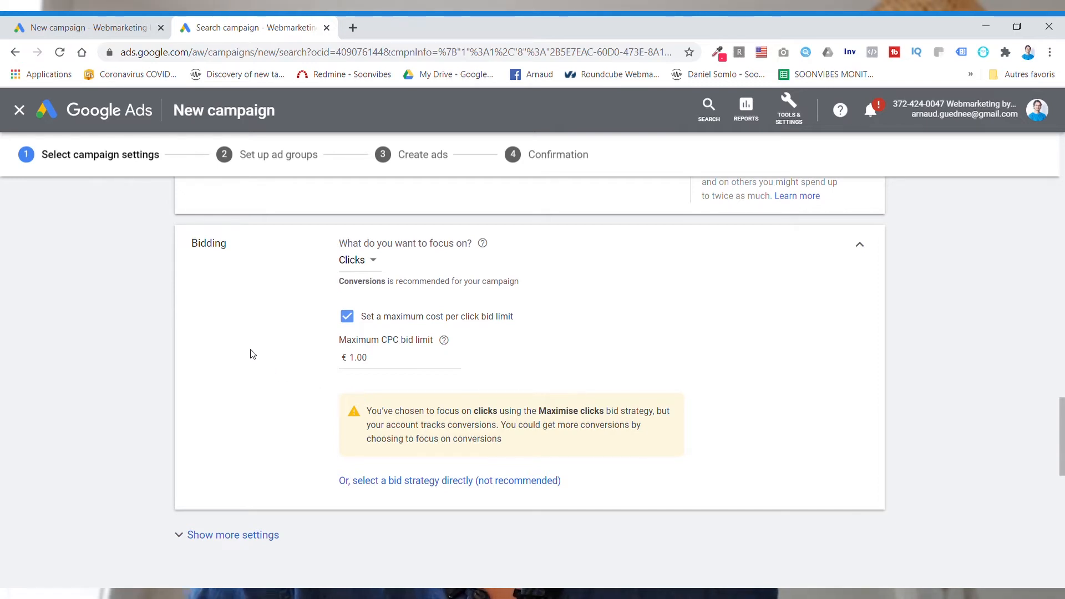
Step: Pick an option from the bidding focus choices again, and expand the sitelink extensions to review the existing ones
{"action": "left_click", "coordinate": [354, 264]}
{"action": "left_click", "coordinate": [374, 295]}
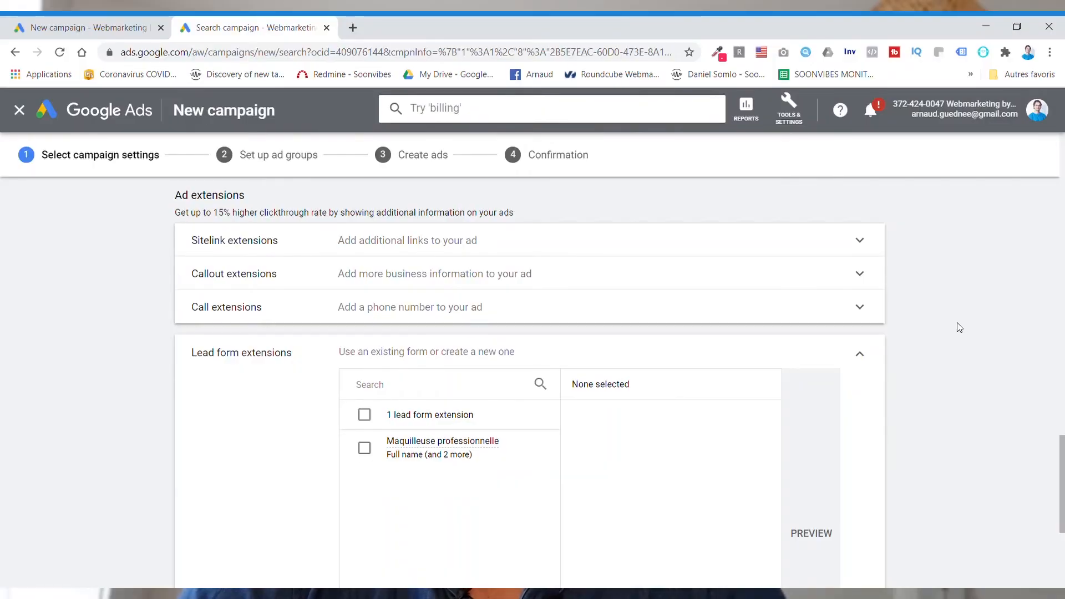
{"action": "left_click", "coordinate": [861, 241]}
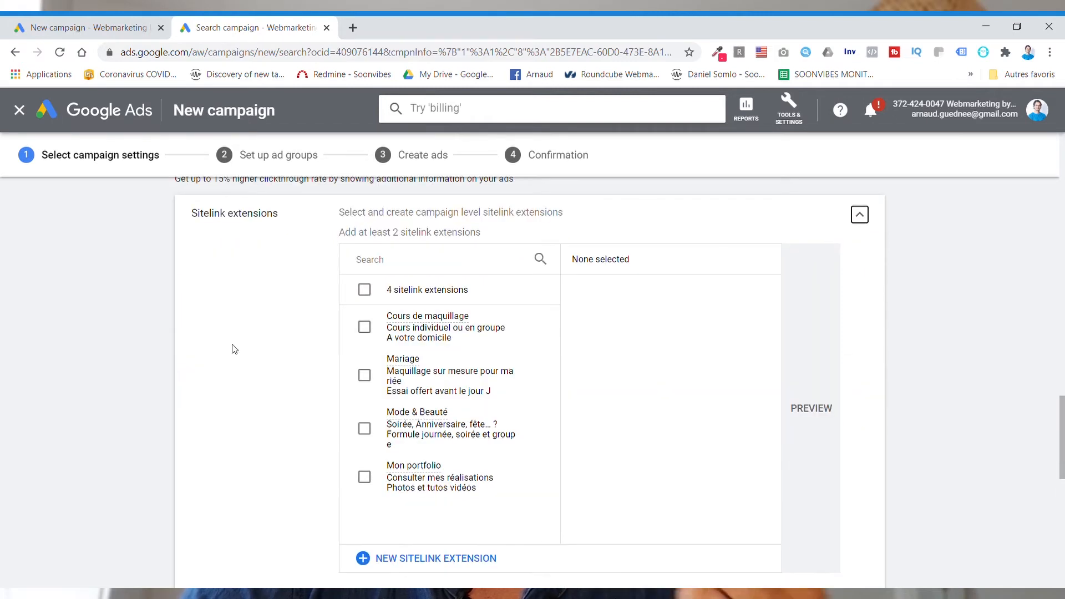
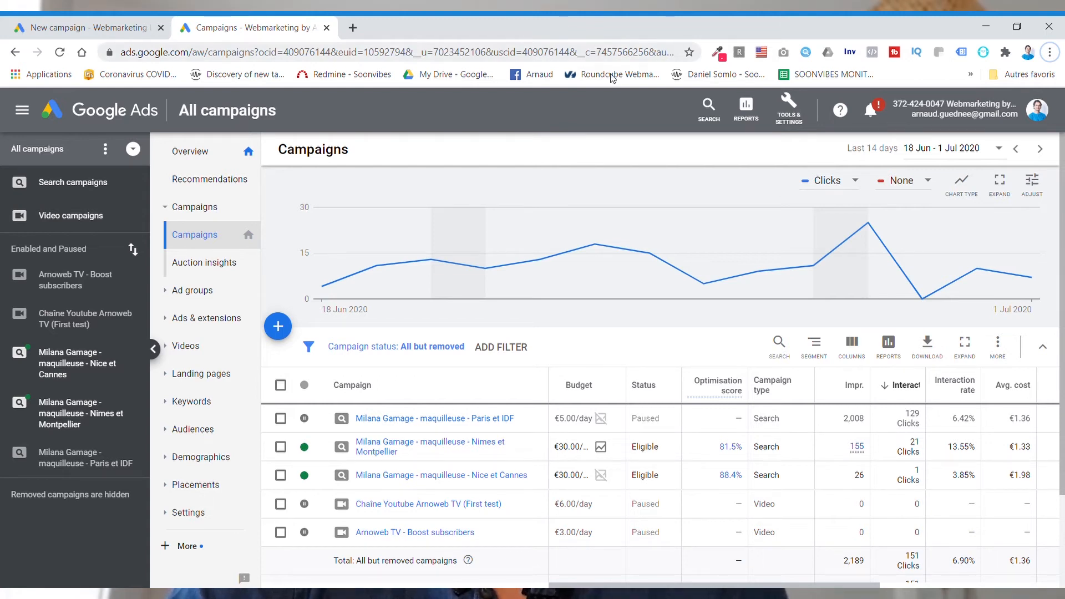
Step: Review the performance of all campaigns, from budget and status through interactions, costs and conversions to bid strategy type
{"action": "mouse_move", "coordinate": [624, 269]}
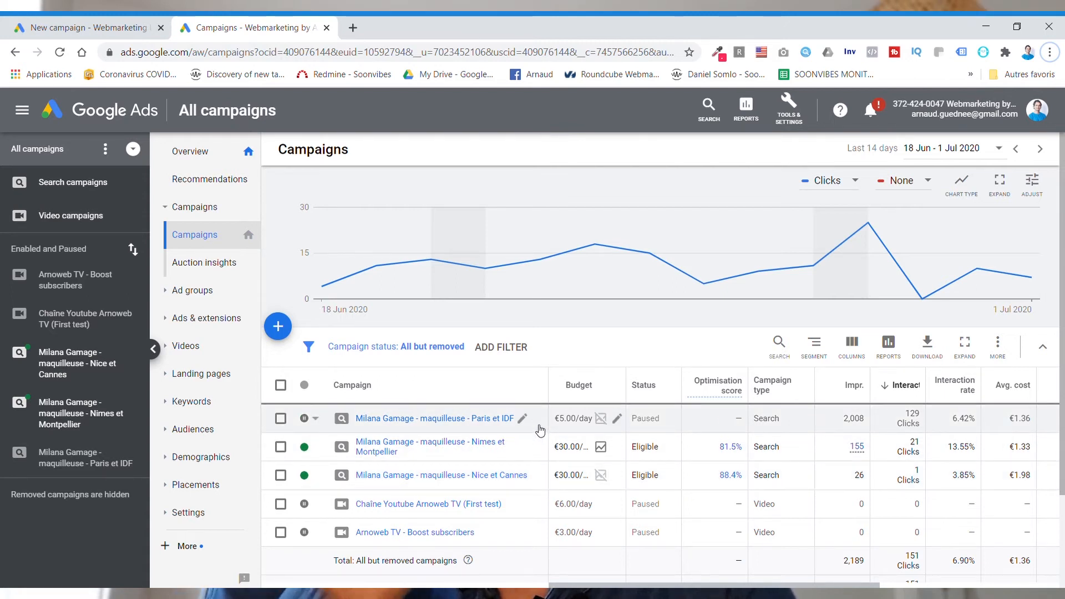
{"action": "mouse_move", "coordinate": [566, 585]}
{"action": "left_mouse_down"}
{"action": "mouse_move", "coordinate": [744, 585]}
{"action": "mouse_move", "coordinate": [568, 585]}
{"action": "left_mouse_up"}
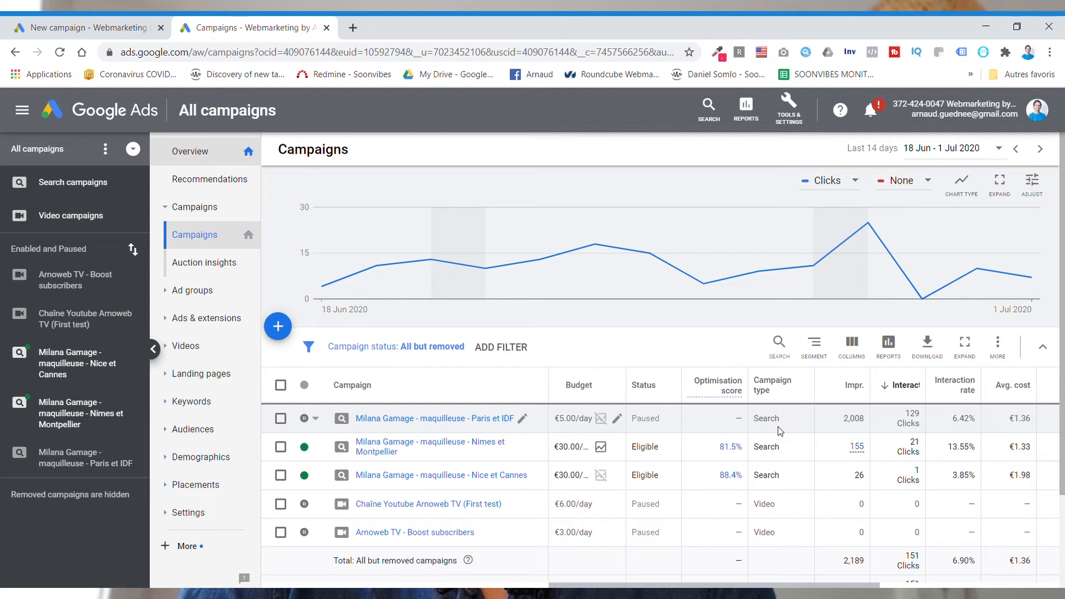
{"action": "left_click_drag", "start_coordinate": [771, 585], "coordinate": [833, 585]}
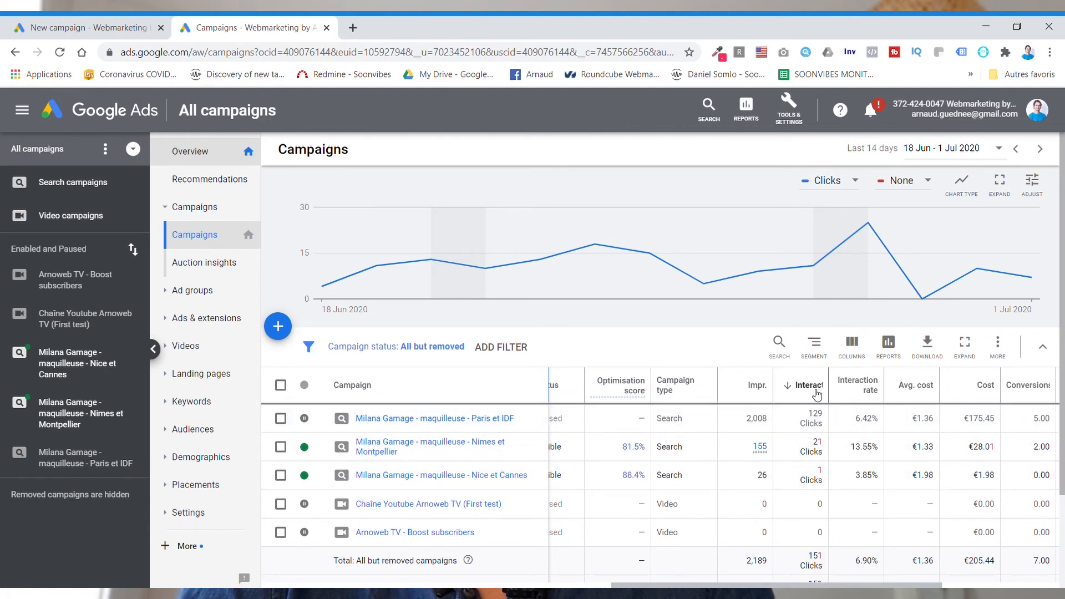
{"action": "mouse_move", "coordinate": [814, 394]}
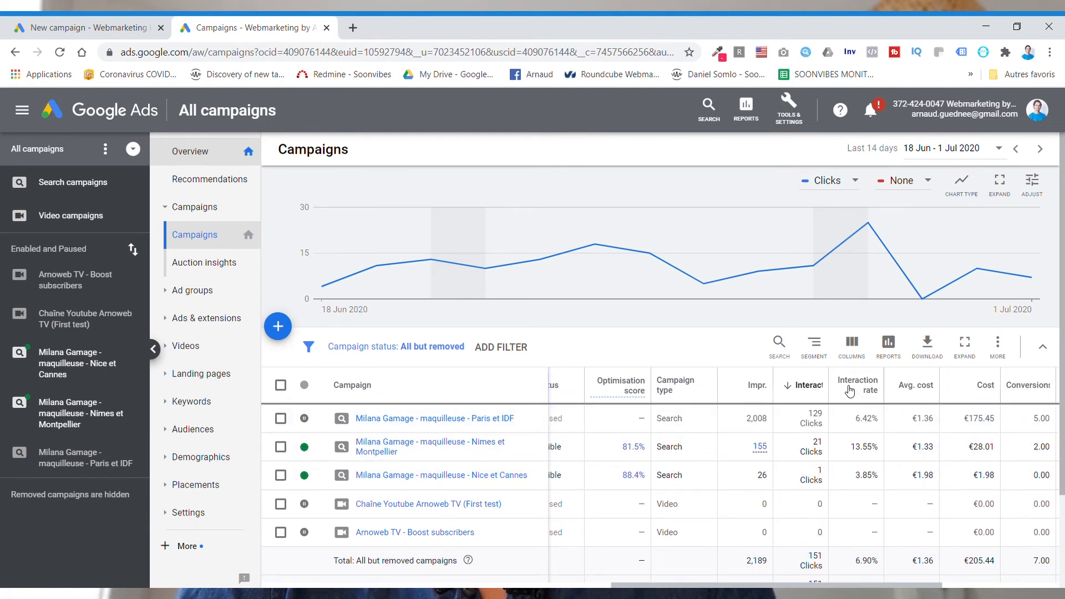
{"action": "mouse_move", "coordinate": [851, 380]}
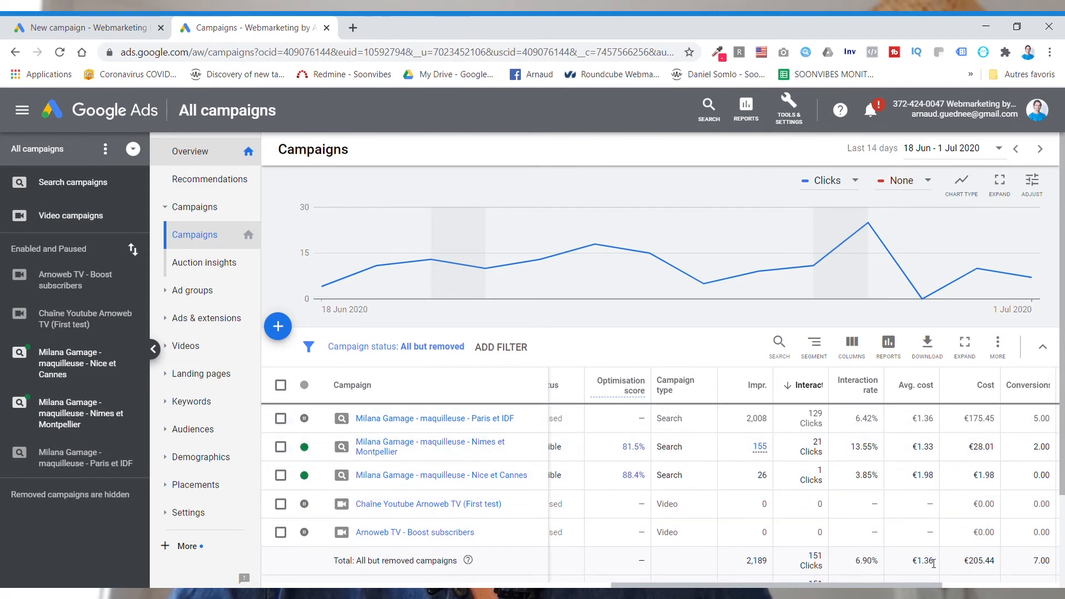
{"action": "left_click_drag", "start_coordinate": [932, 585], "coordinate": [1048, 584]}
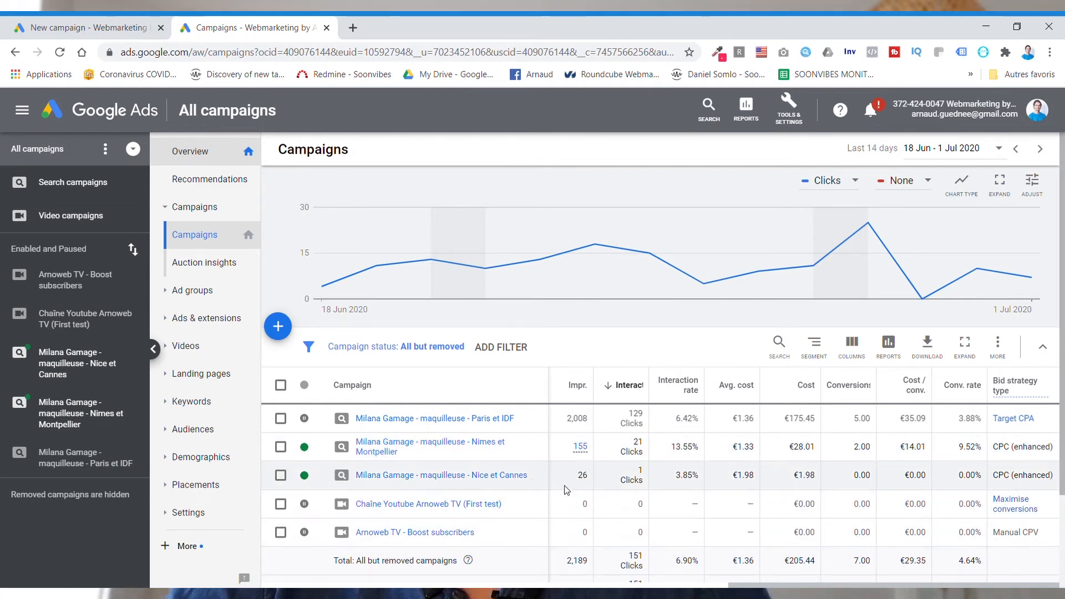
Step: Open the Nimes et Montpellier campaign, review its ad groups and dismiss the notice about missing ads and keywords
{"action": "left_click", "coordinate": [469, 445]}
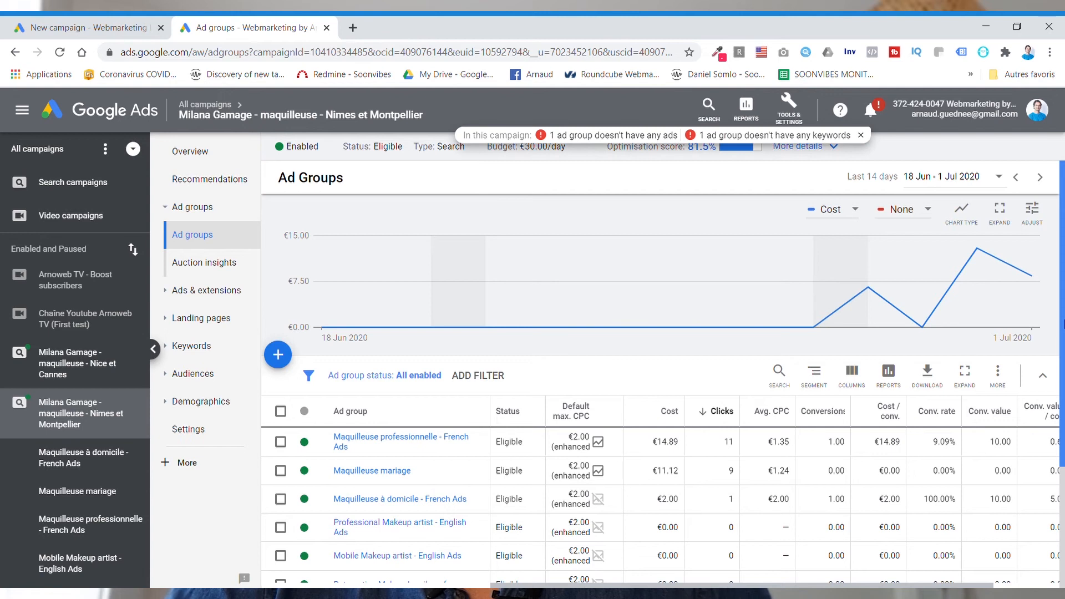
{"action": "left_click_drag", "start_coordinate": [1063, 324], "coordinate": [1062, 371]}
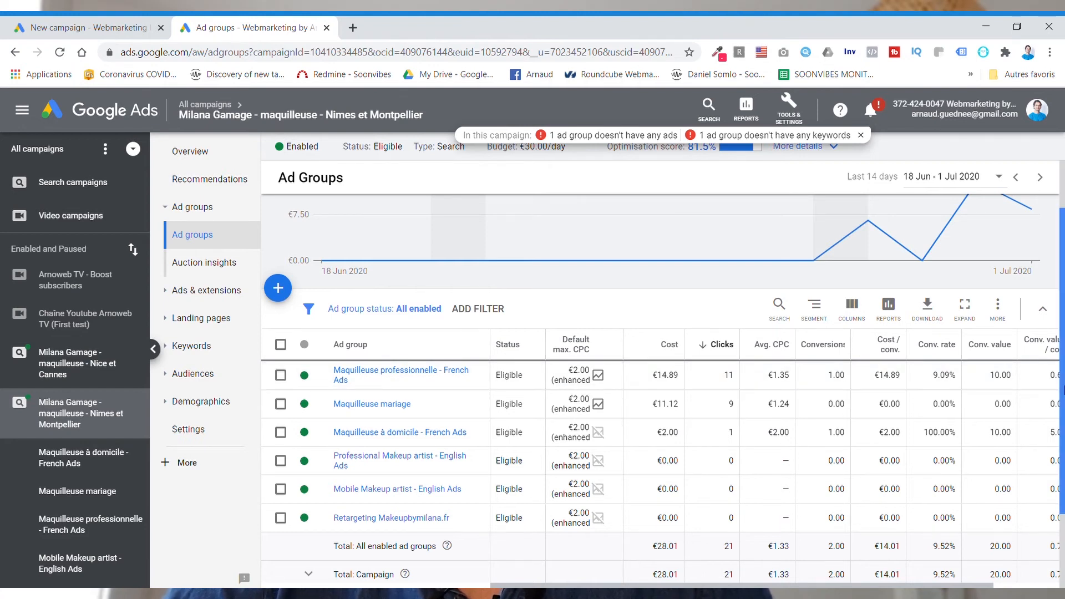
{"action": "left_click", "coordinate": [861, 136]}
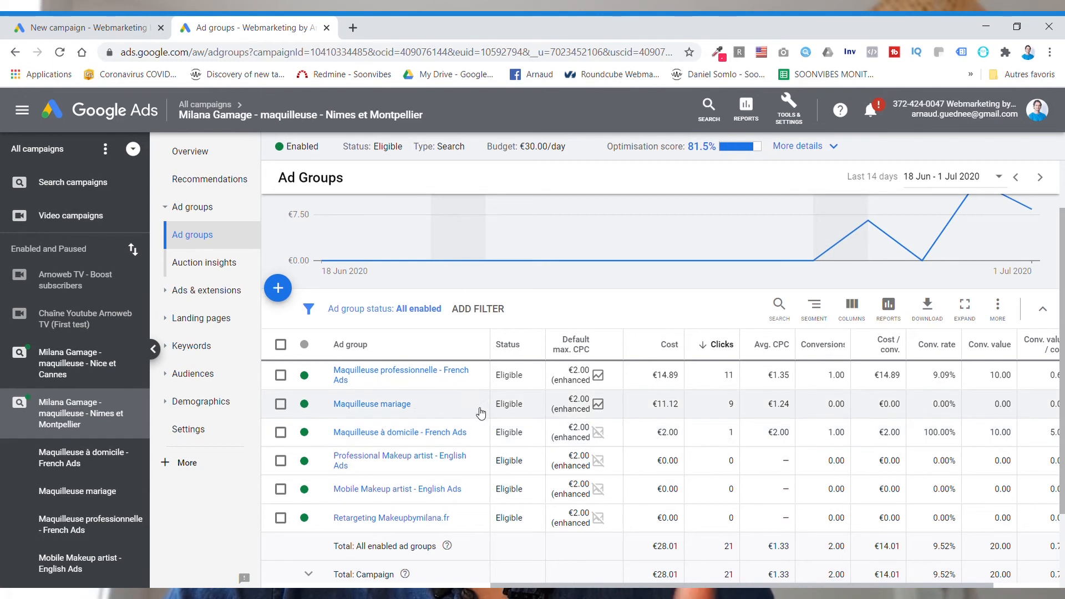
Step: Open the ad group "Maquilleuse professionnelle - French Ads" and review its ads, including their types, status and performance
{"action": "left_click", "coordinate": [438, 371]}
{"action": "left_click", "coordinate": [199, 209]}
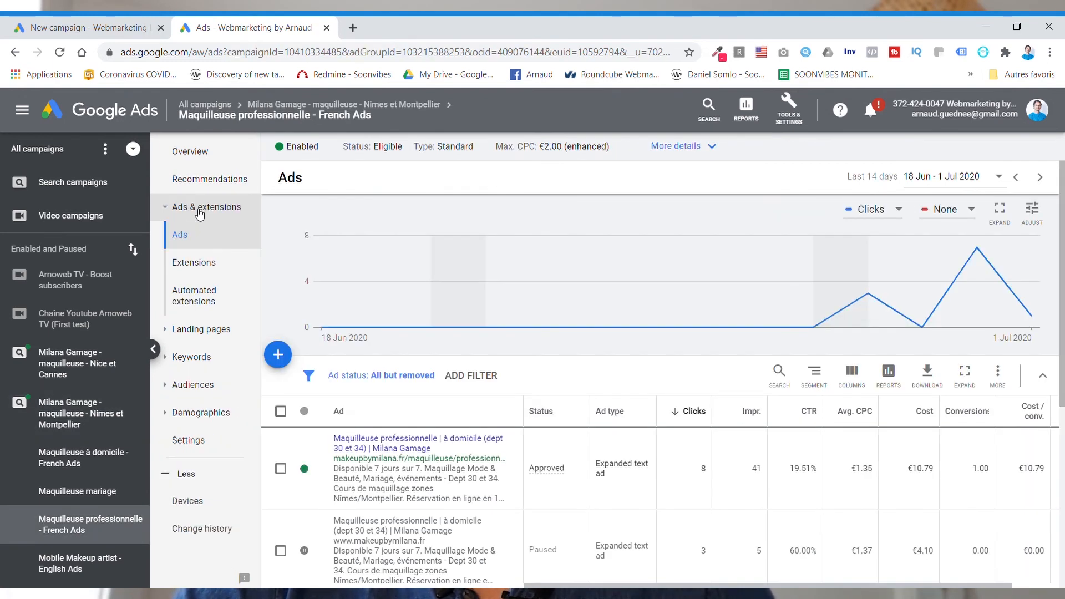
{"action": "scroll", "coordinate": [660, 372], "scroll_direction": "down", "scroll_amount": 2}
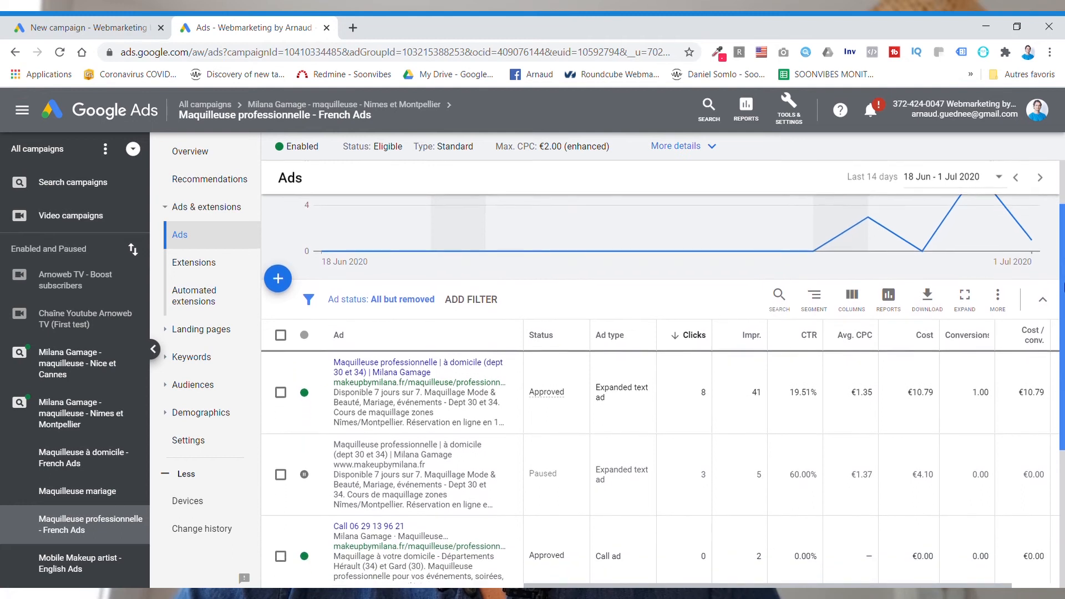
{"action": "scroll", "coordinate": [660, 372], "scroll_direction": "down", "scroll_amount": 2}
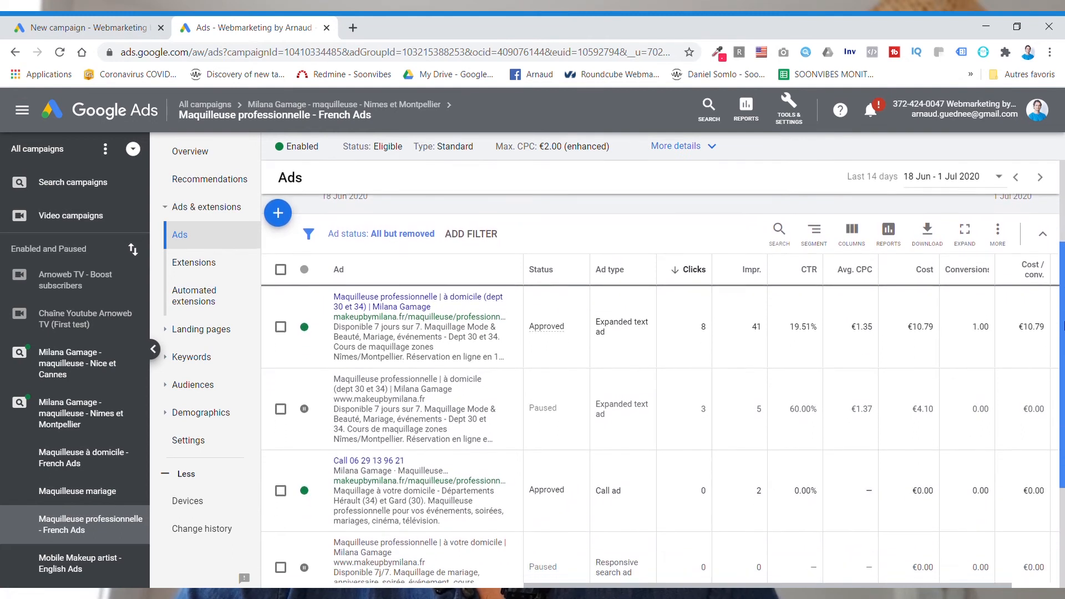
{"action": "scroll", "coordinate": [660, 371], "scroll_direction": "down", "scroll_amount": 1}
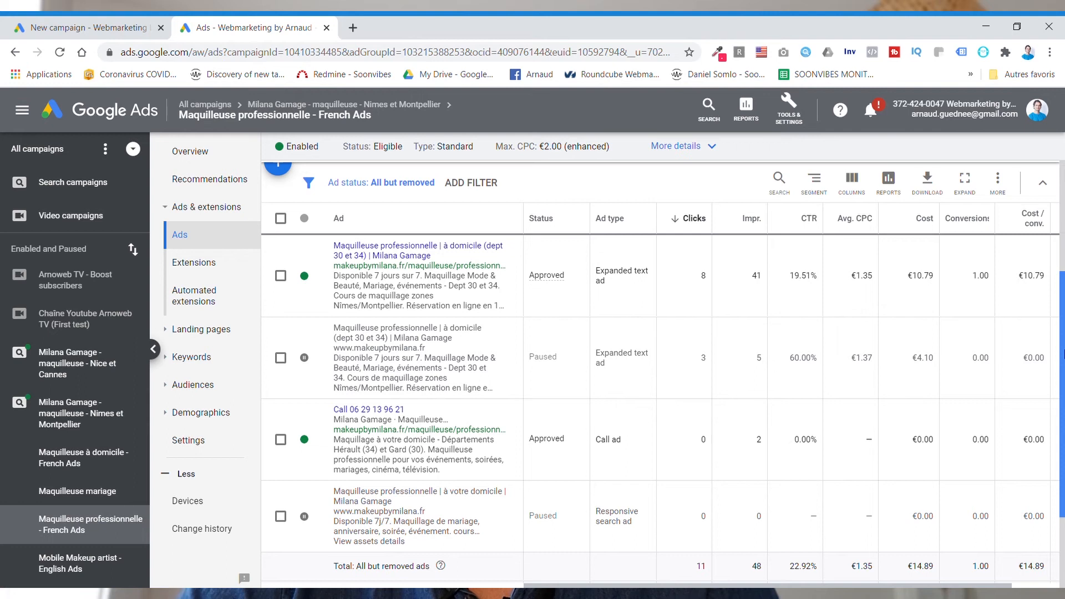
Step: Open the landing page of the first approved expanded text ad in a new tab and look through it
{"action": "left_click", "coordinate": [410, 261], "text": "ctrl"}
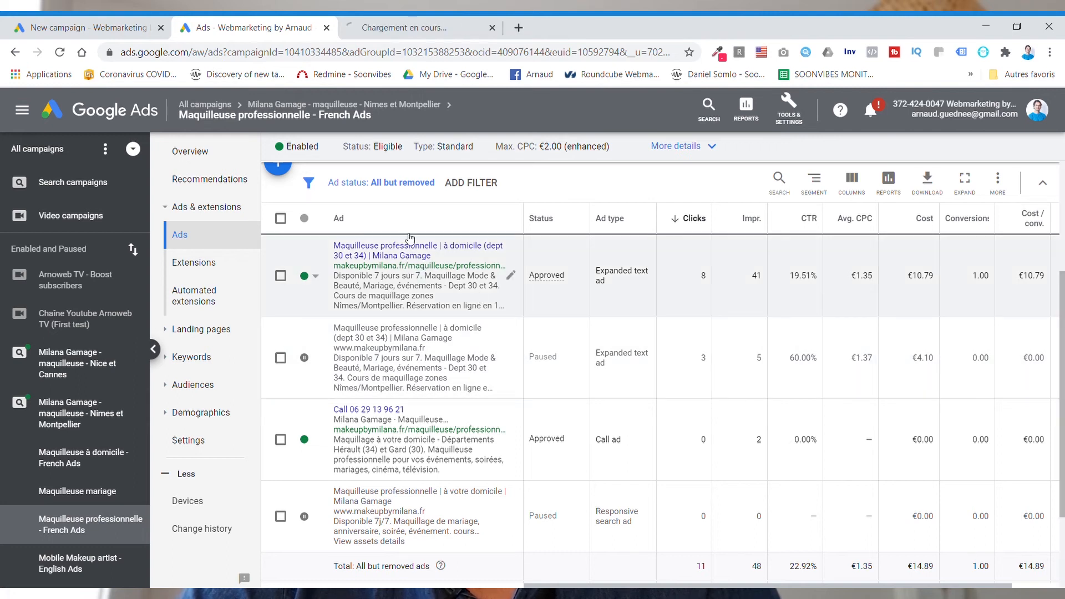
{"action": "left_click", "coordinate": [399, 31]}
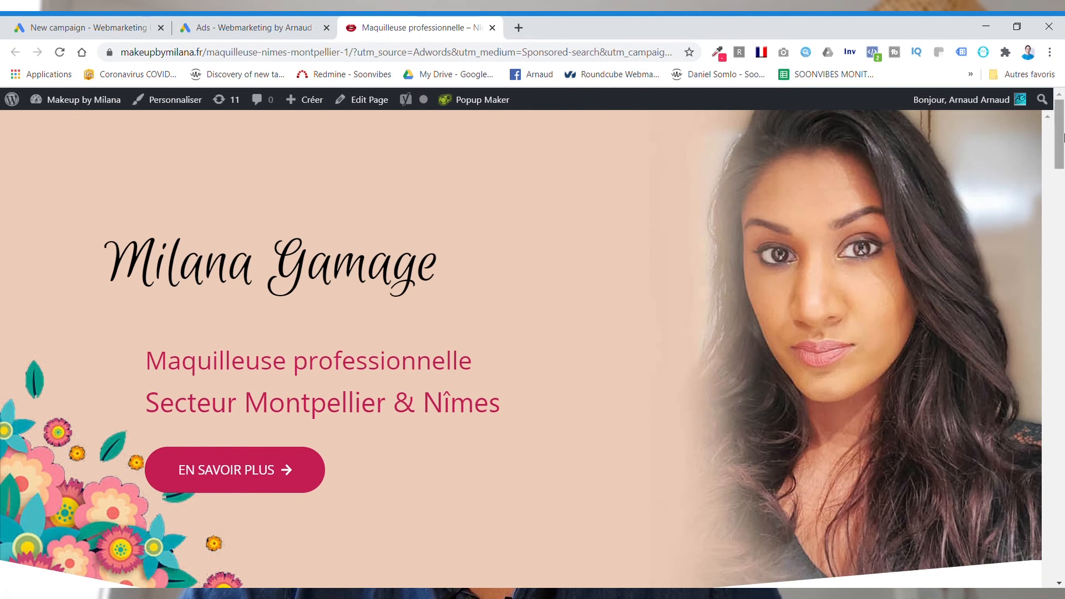
{"action": "left_click_drag", "start_coordinate": [1063, 138], "coordinate": [1056, 563]}
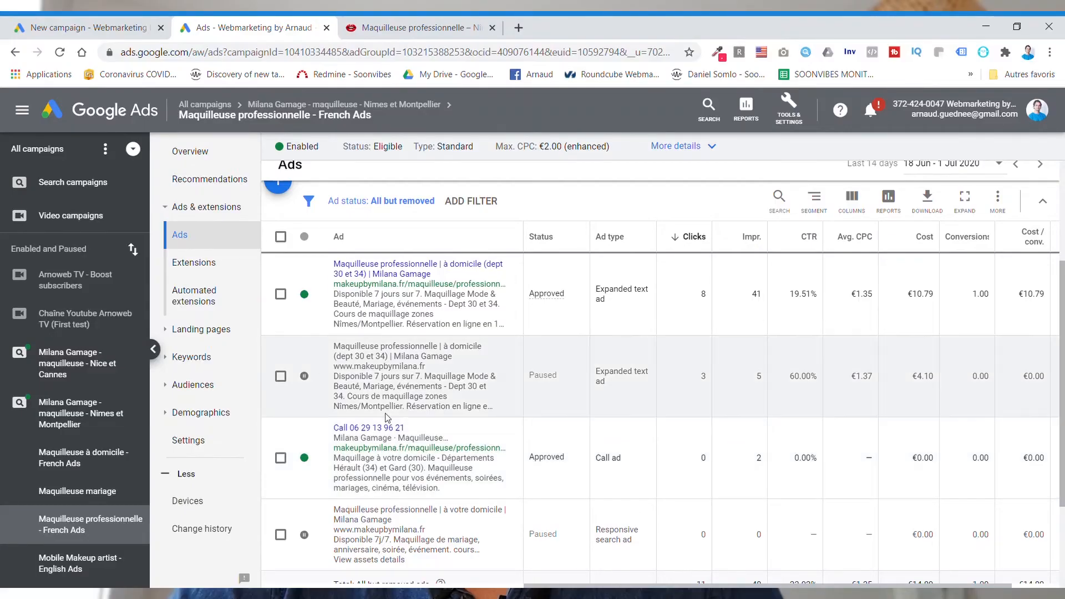
Step: Review the ad group's search keywords and inspect the max. CPC bid of "maquilleuse pro" without changing it
{"action": "left_click", "coordinate": [194, 357]}
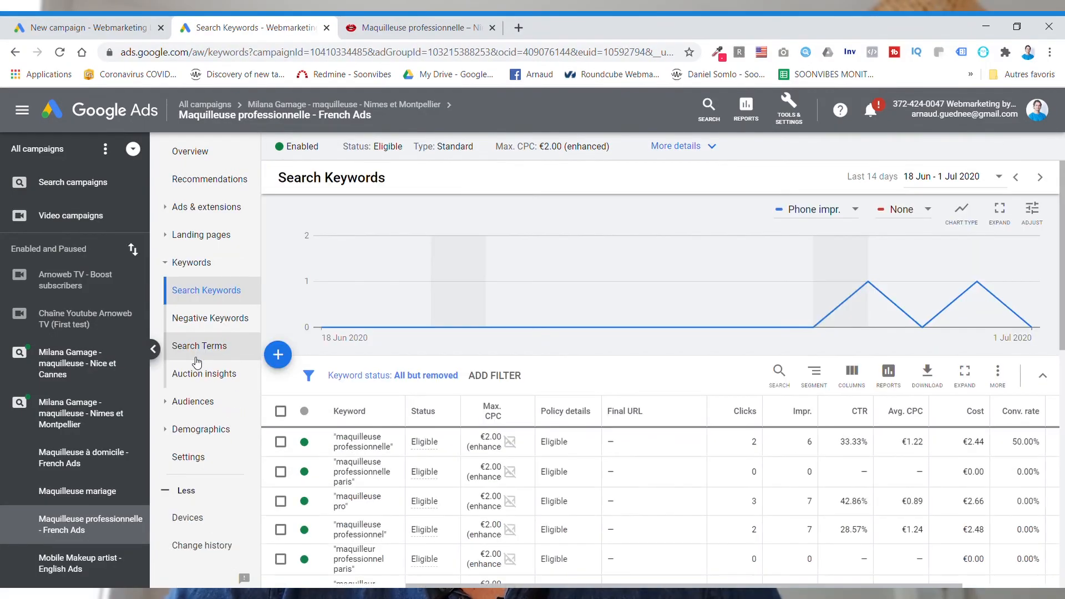
{"action": "left_click_drag", "start_coordinate": [1063, 228], "coordinate": [1062, 284]}
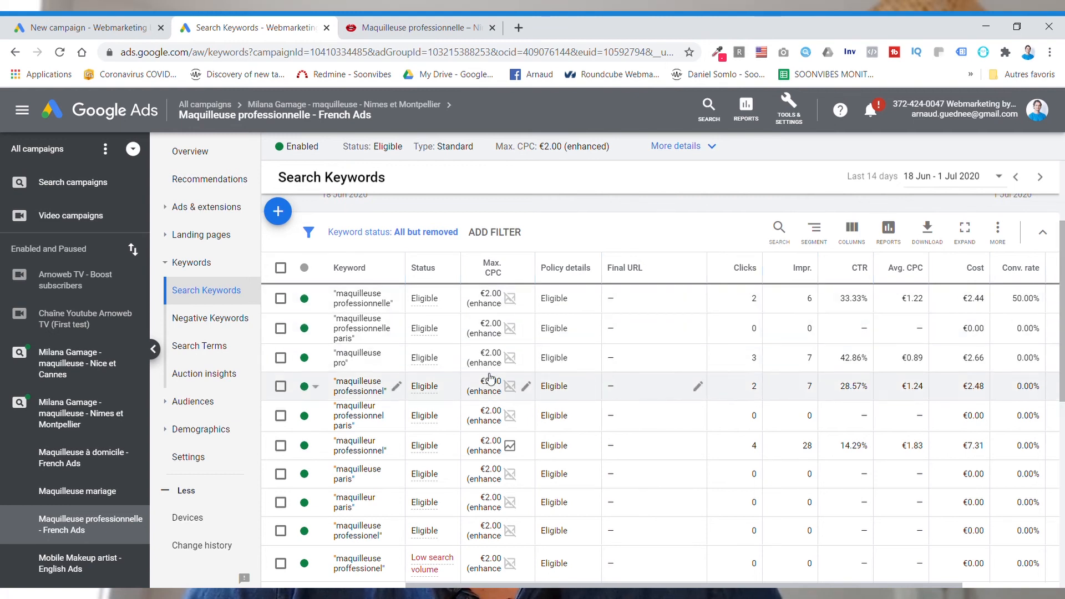
{"action": "left_click", "coordinate": [526, 359]}
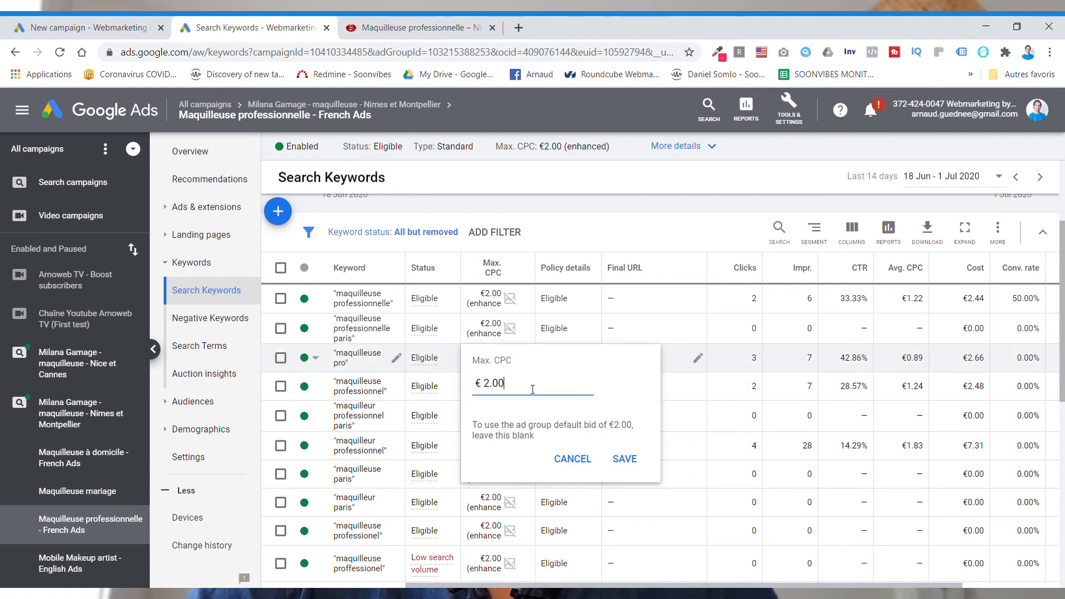
{"action": "left_click", "coordinate": [581, 464]}
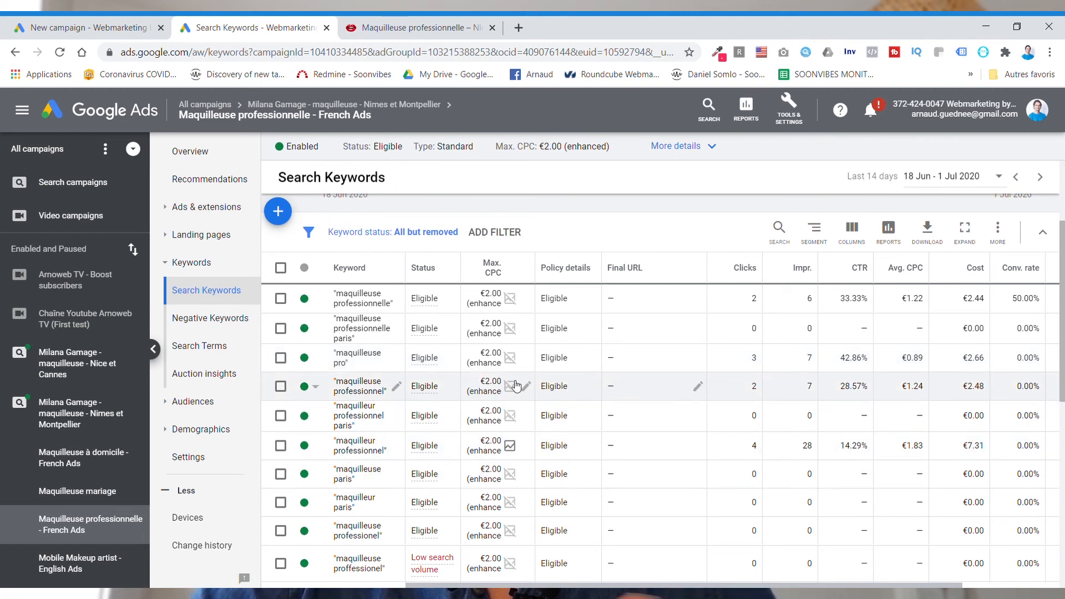
{"action": "mouse_move", "coordinate": [516, 360]}
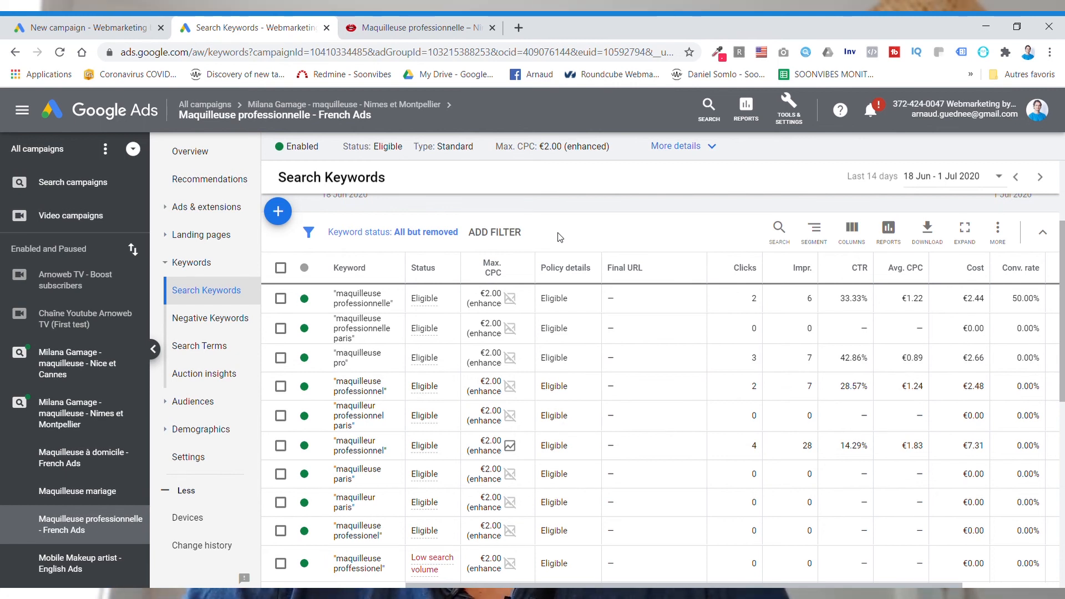
Step: Examine the negative keywords and their match types in the campaign's "Maquilleuse professionnelle" negative keyword list
{"action": "left_click", "coordinate": [193, 325]}
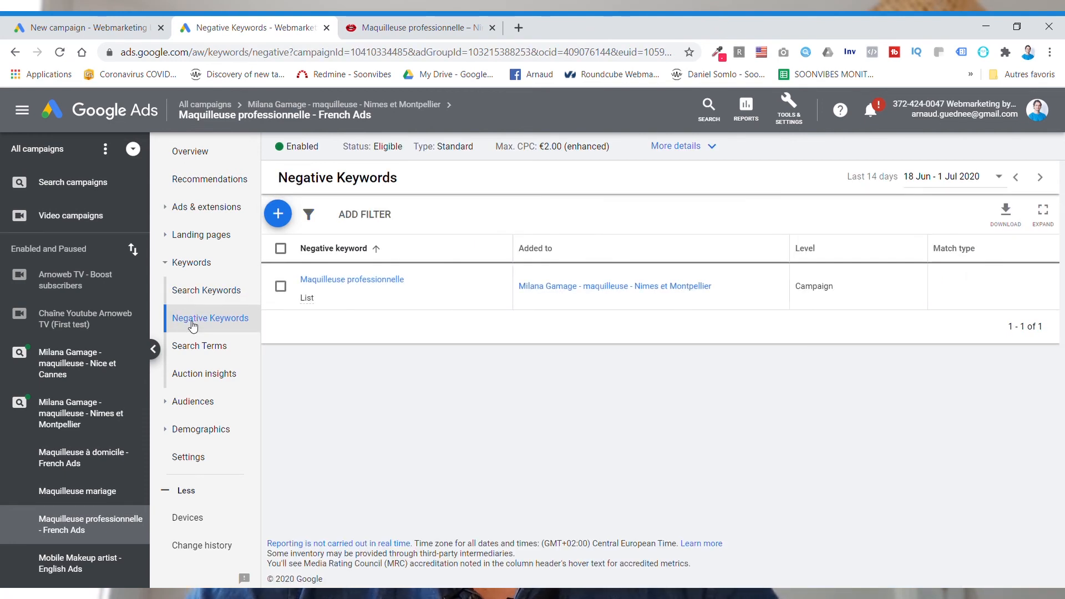
{"action": "left_click", "coordinate": [369, 283]}
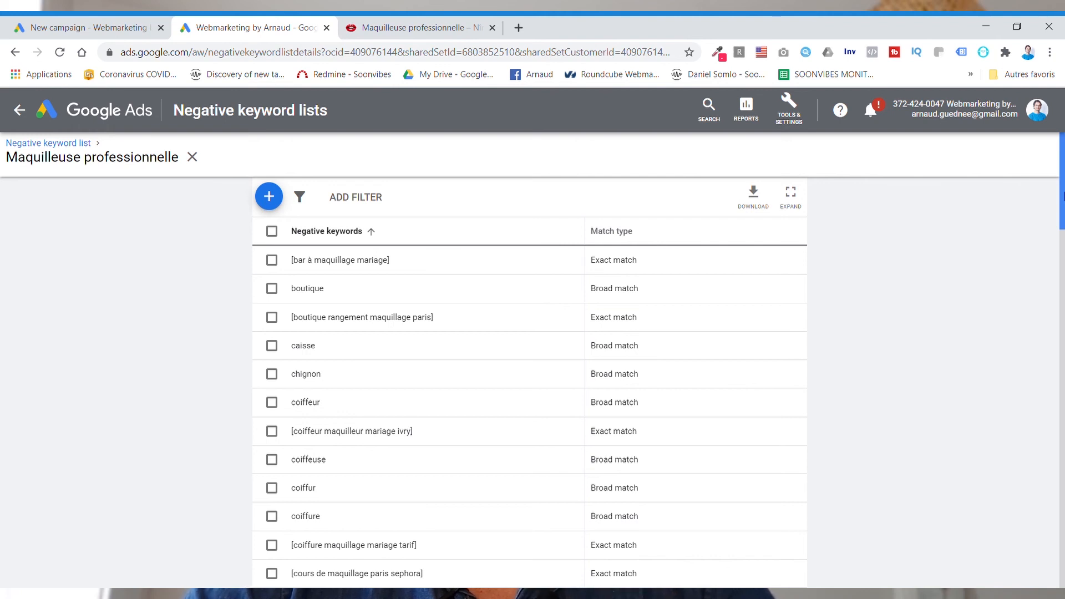
{"action": "left_click_drag", "start_coordinate": [1062, 195], "coordinate": [1059, 351]}
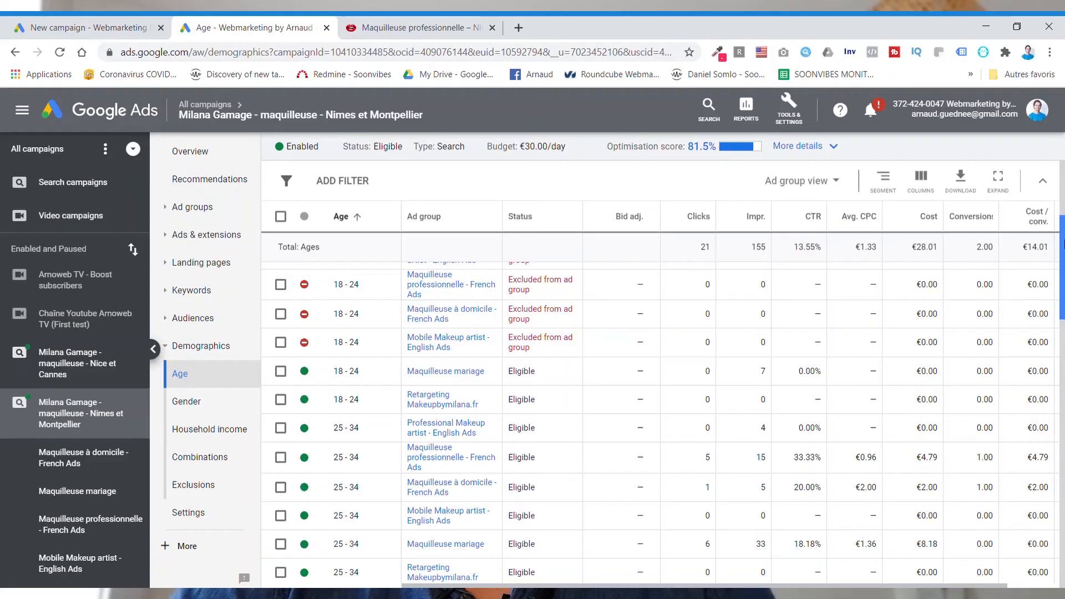
Step: Review the Nimes et Montpellier campaign's demographics by age and by gender for each ad group
{"action": "left_click_drag", "start_coordinate": [1063, 244], "coordinate": [1063, 281]}
{"action": "left_click_drag", "start_coordinate": [1063, 345], "coordinate": [1063, 404]}
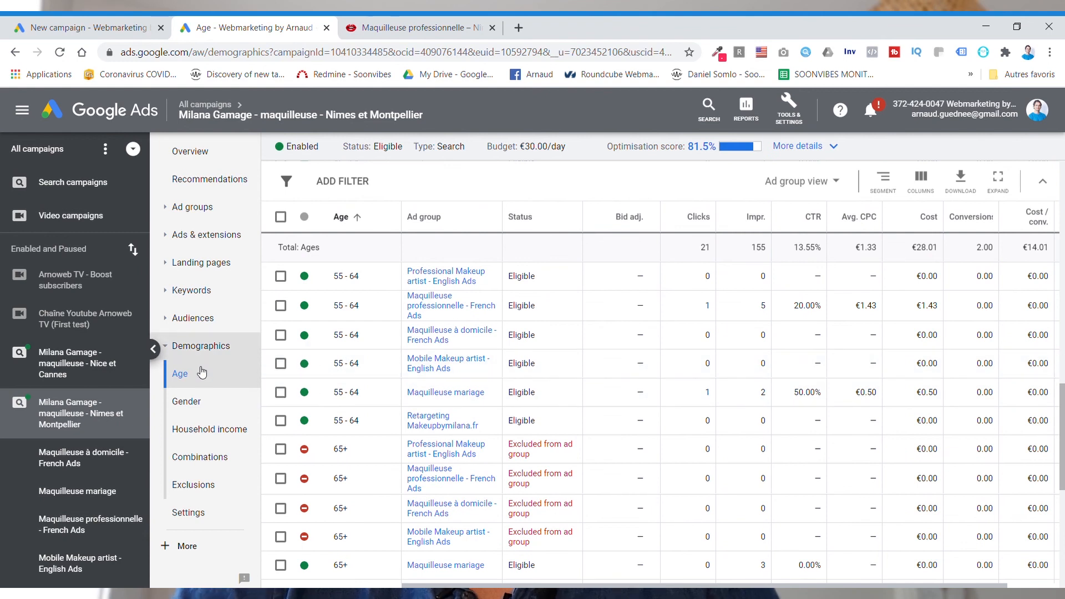
{"action": "left_click", "coordinate": [204, 403]}
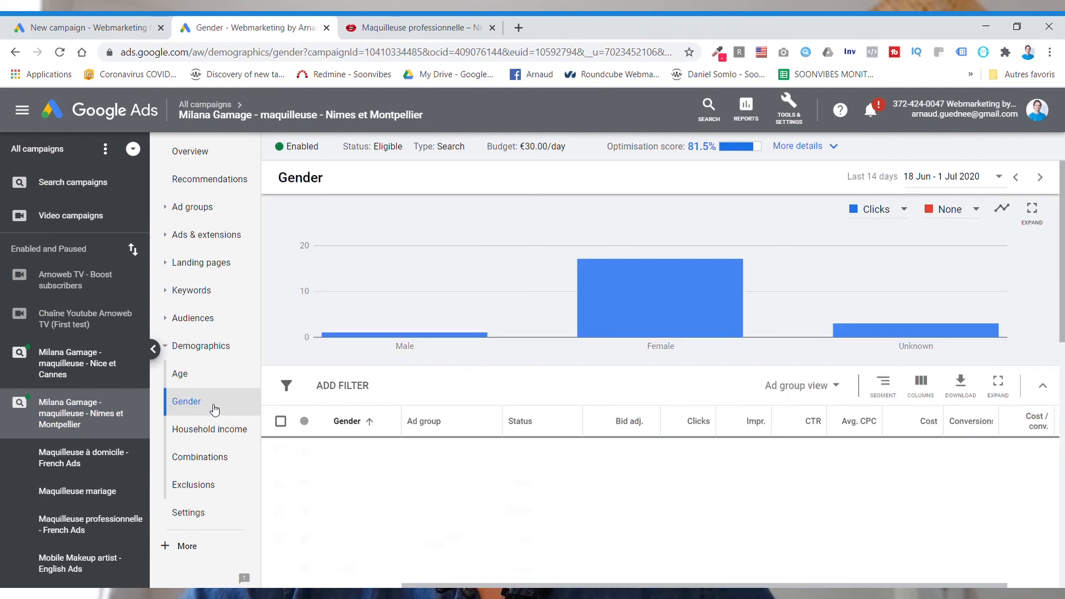
{"action": "left_click_drag", "start_coordinate": [1063, 309], "coordinate": [1063, 495]}
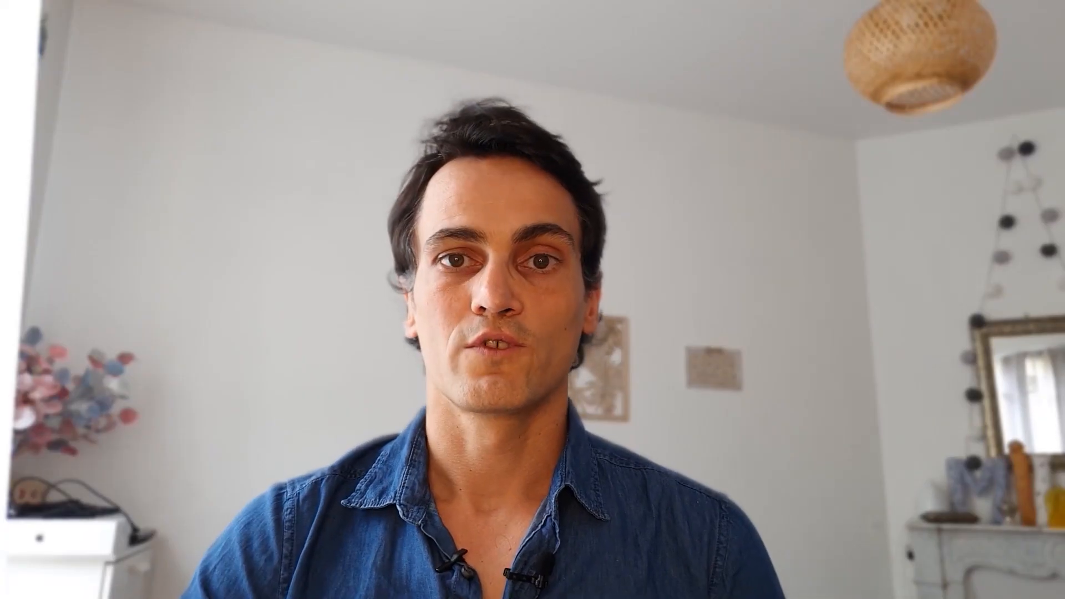